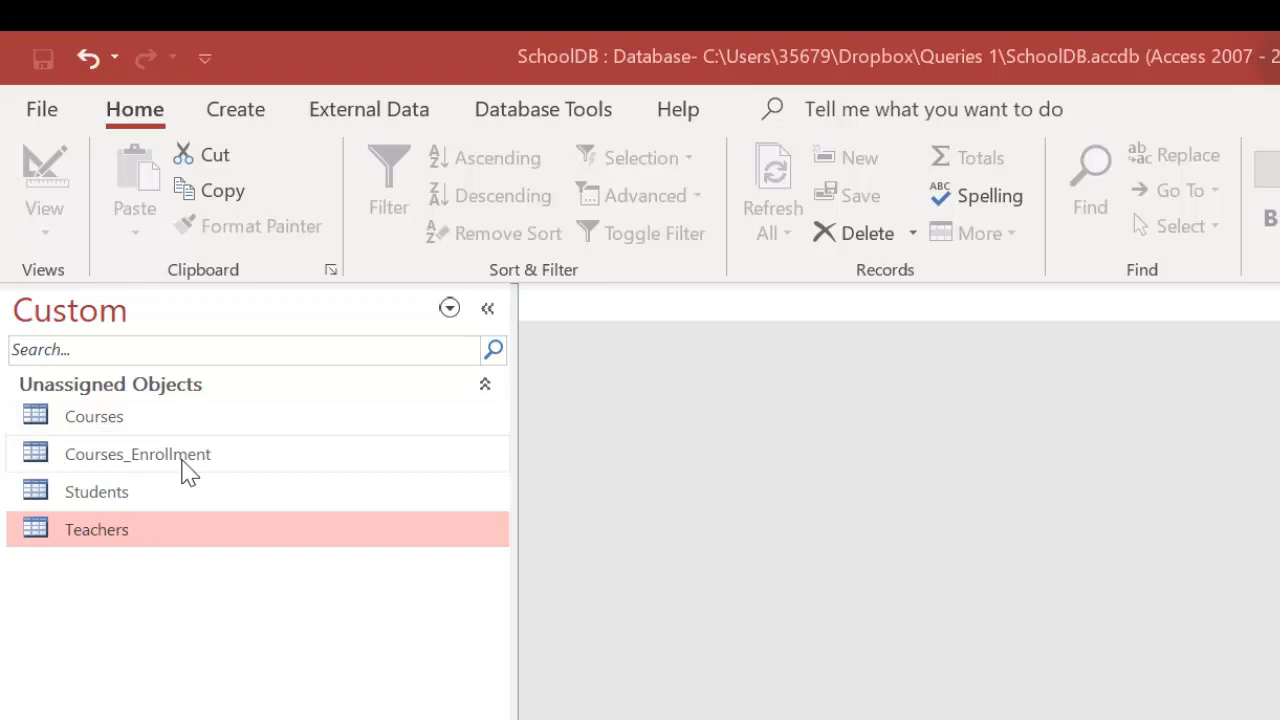
- Open the Students table to review its records and close it again
{"action": "double_click", "coordinate": [95, 495]}
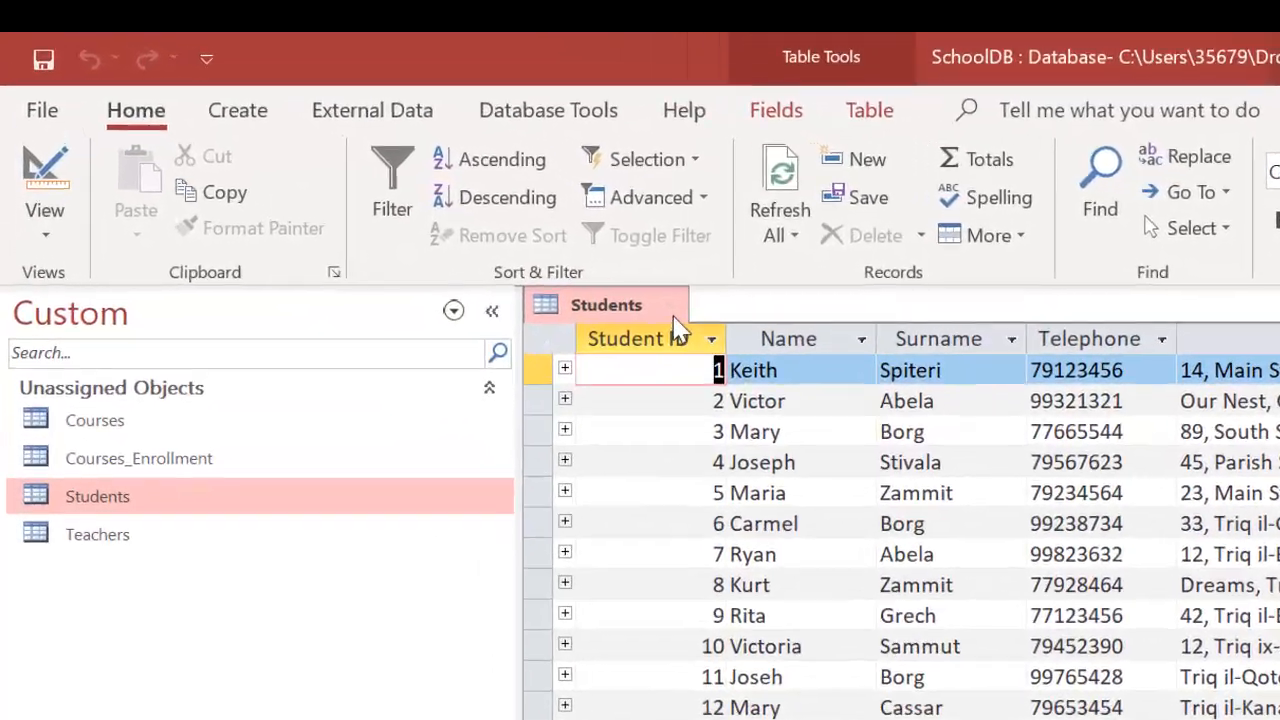
{"action": "key", "text": "ctrl+w"}
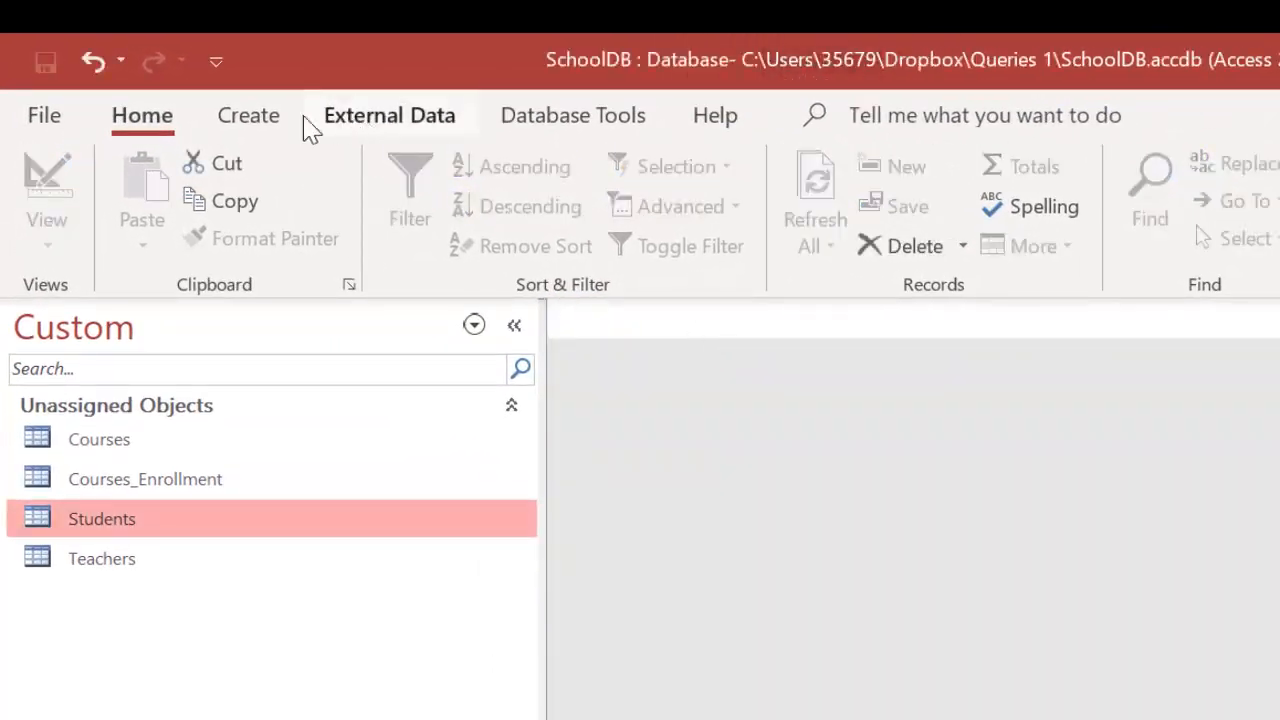
- Create a new query in design view and add the Students table to it
{"action": "left_click", "coordinate": [226, 128]}
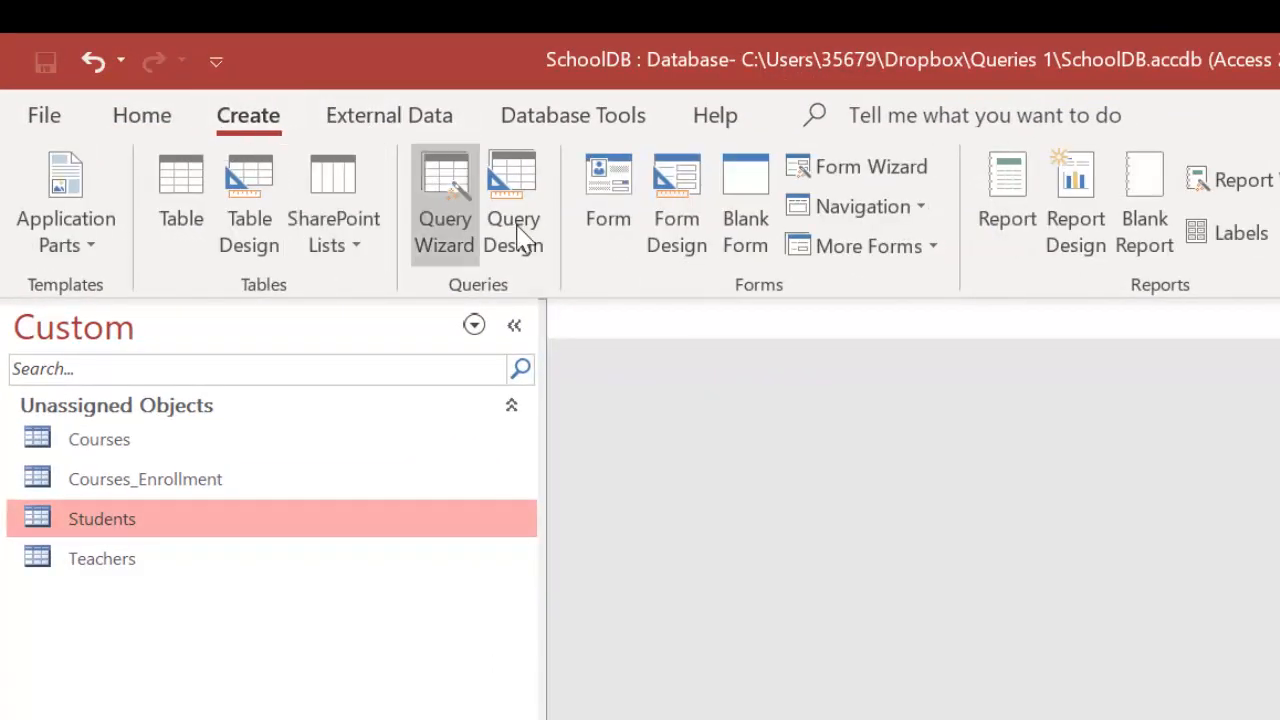
{"action": "left_click", "coordinate": [533, 220]}
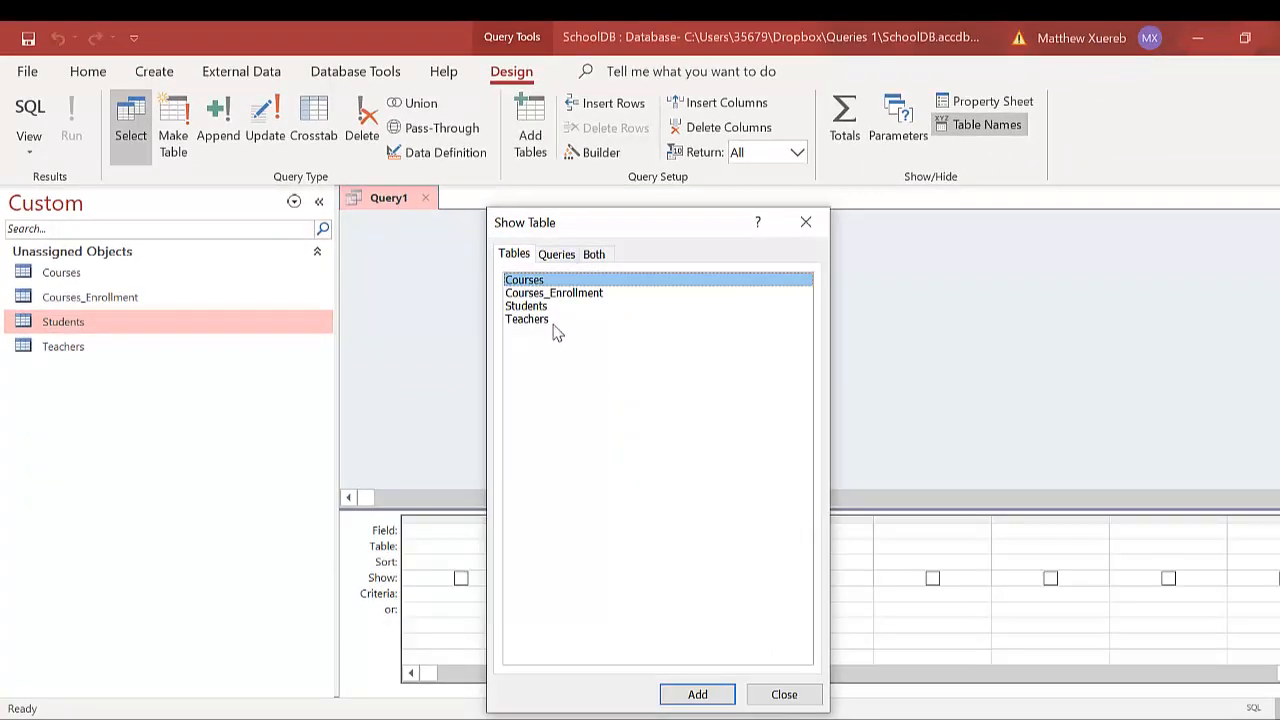
{"action": "left_click_drag", "start_coordinate": [635, 232], "coordinate": [680, 131]}
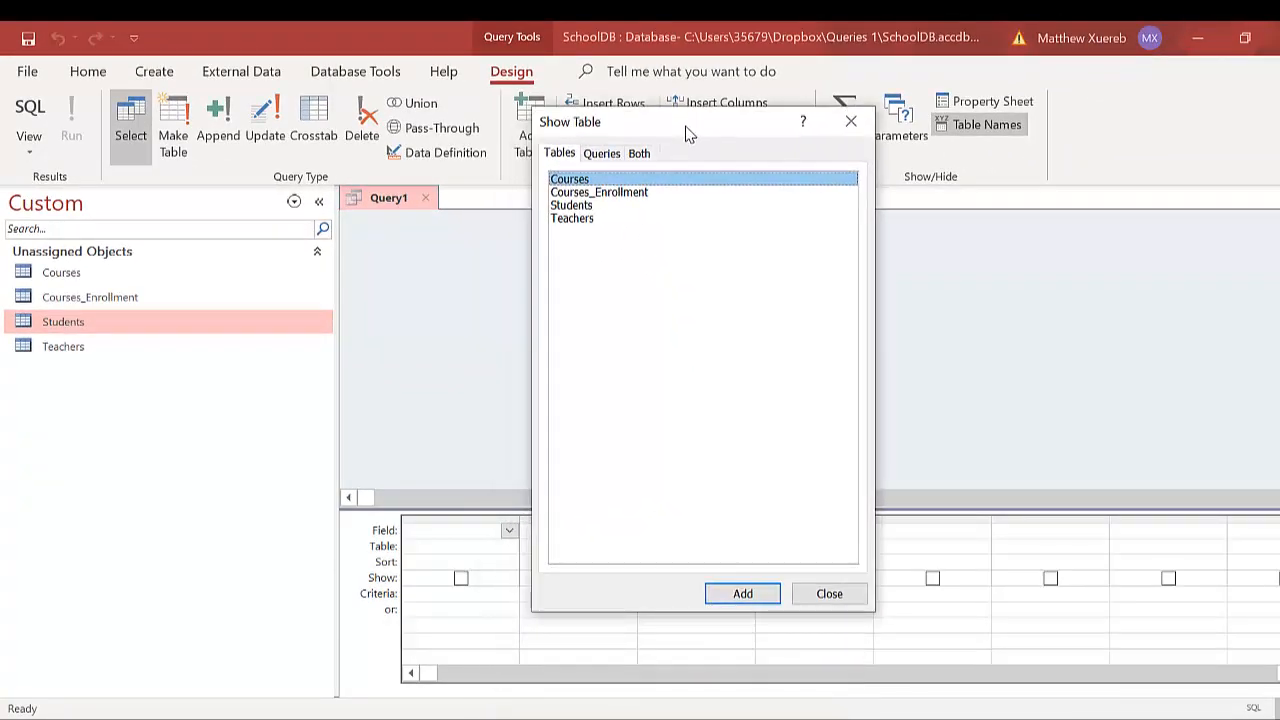
{"action": "left_click", "coordinate": [579, 206]}
{"action": "left_click", "coordinate": [742, 593]}
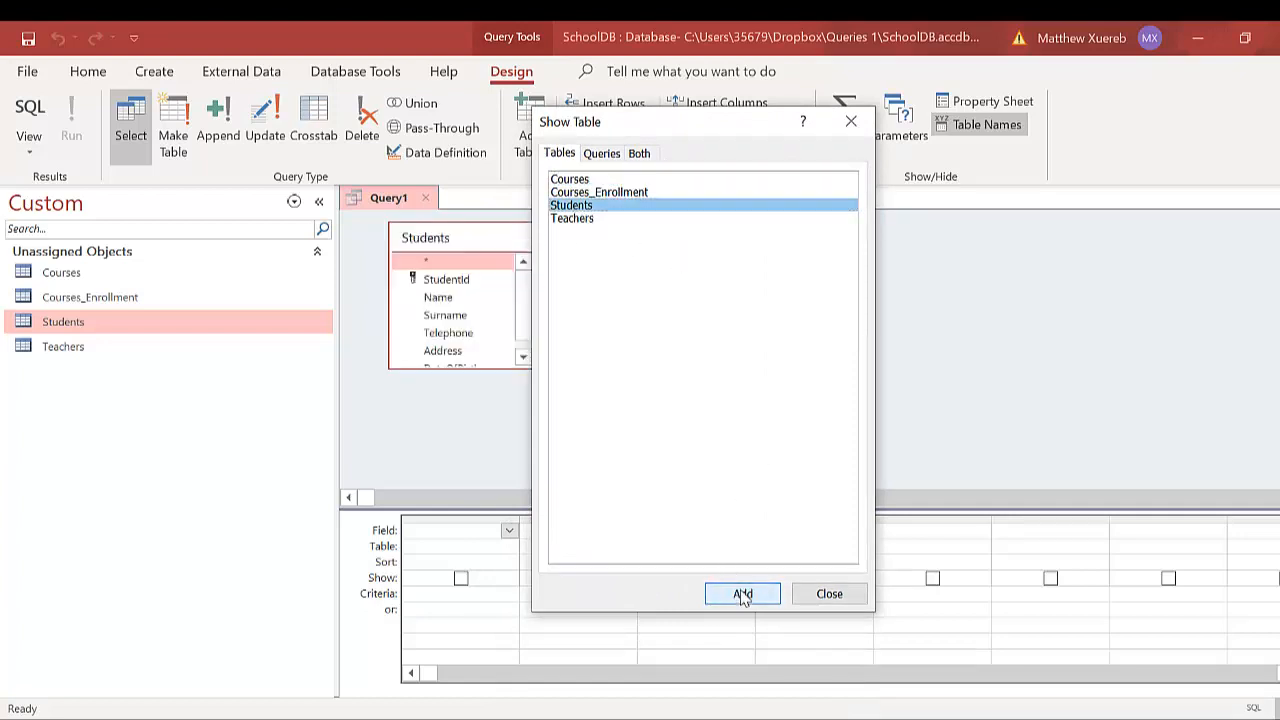
{"action": "left_click", "coordinate": [834, 595]}
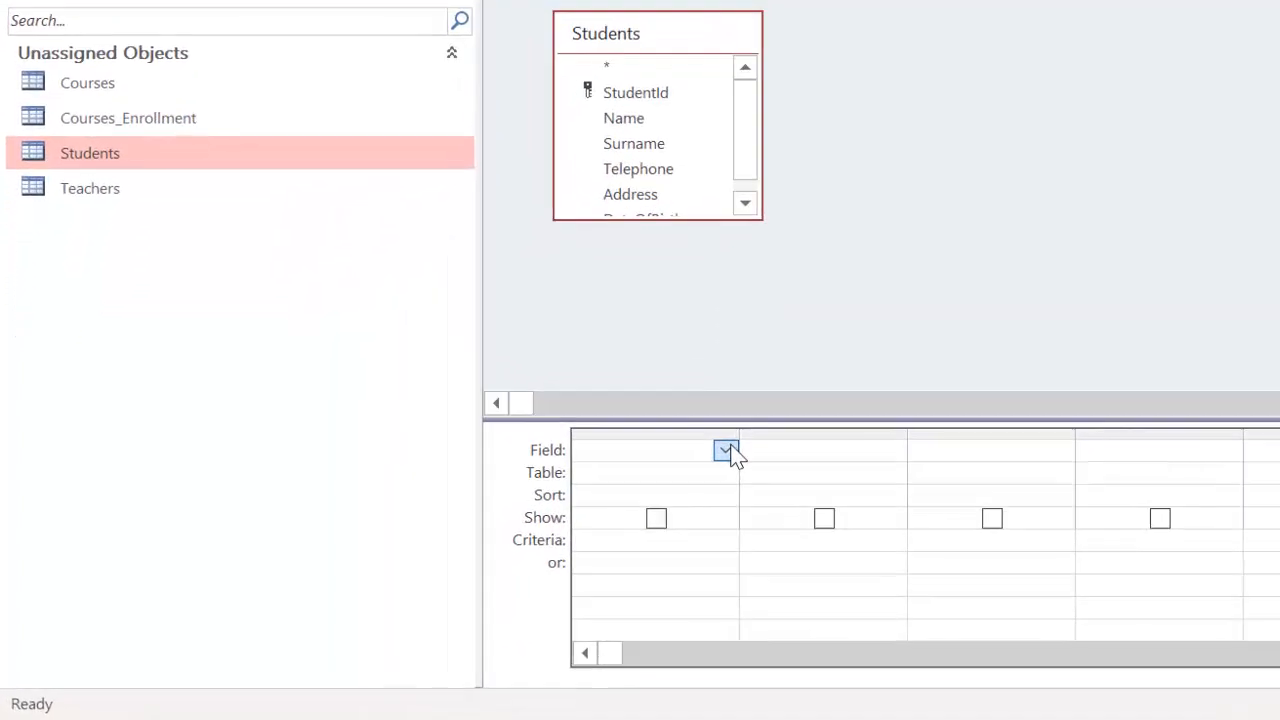
- Add the Name, Surname and Telephone fields of the Students table to the query's first three columns
{"action": "left_click", "coordinate": [523, 525]}
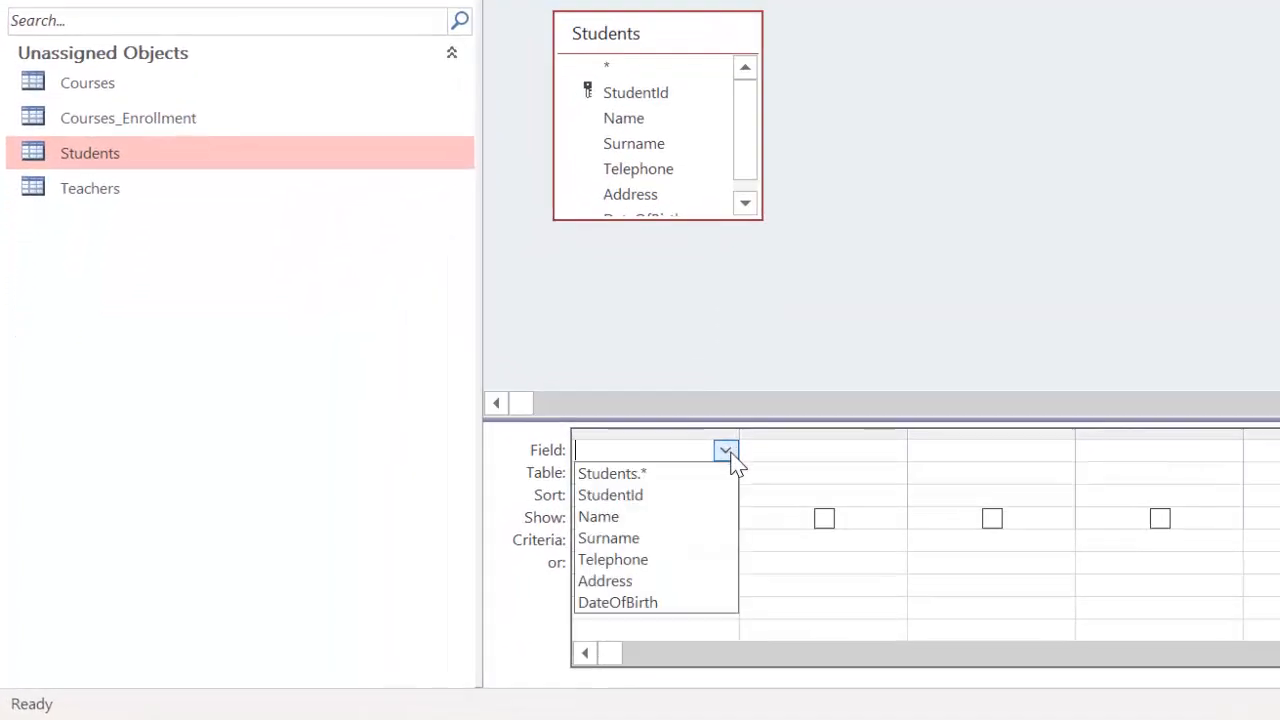
{"action": "left_click", "coordinate": [702, 522]}
{"action": "left_click", "coordinate": [889, 456]}
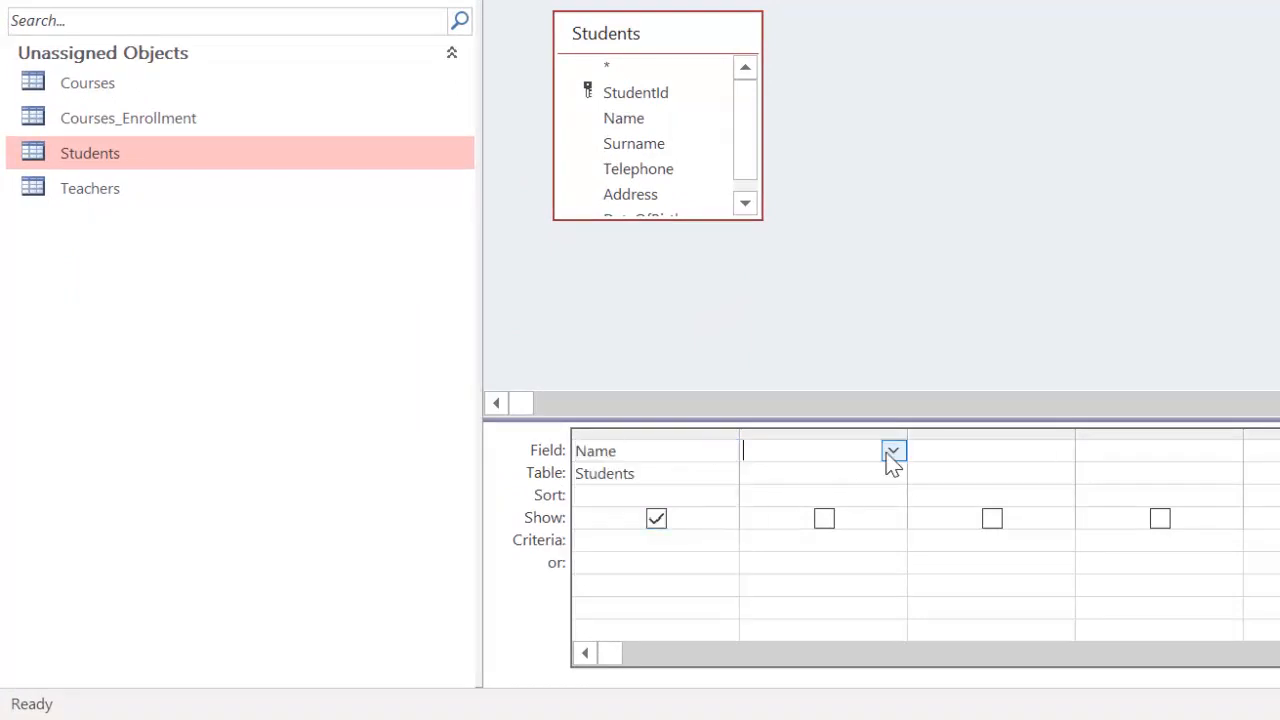
{"action": "left_click", "coordinate": [887, 452]}
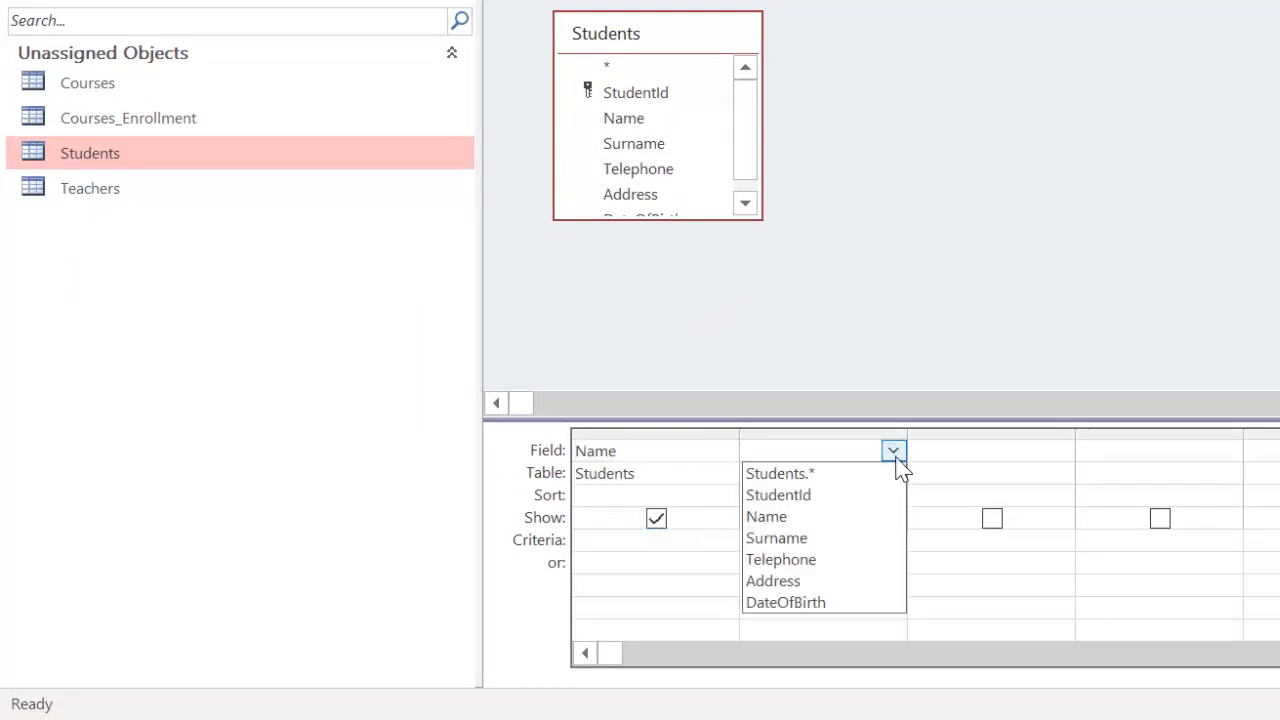
{"action": "left_click", "coordinate": [870, 548]}
{"action": "left_click", "coordinate": [968, 449]}
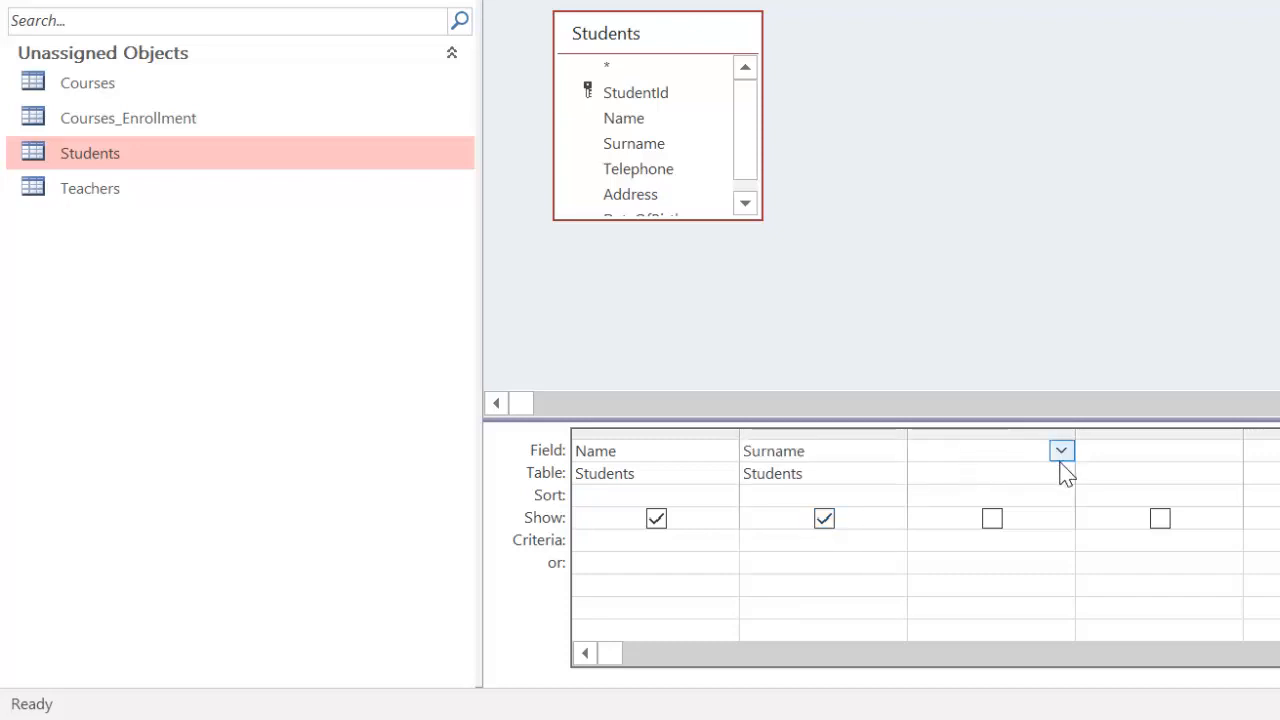
{"action": "left_click", "coordinate": [1061, 452]}
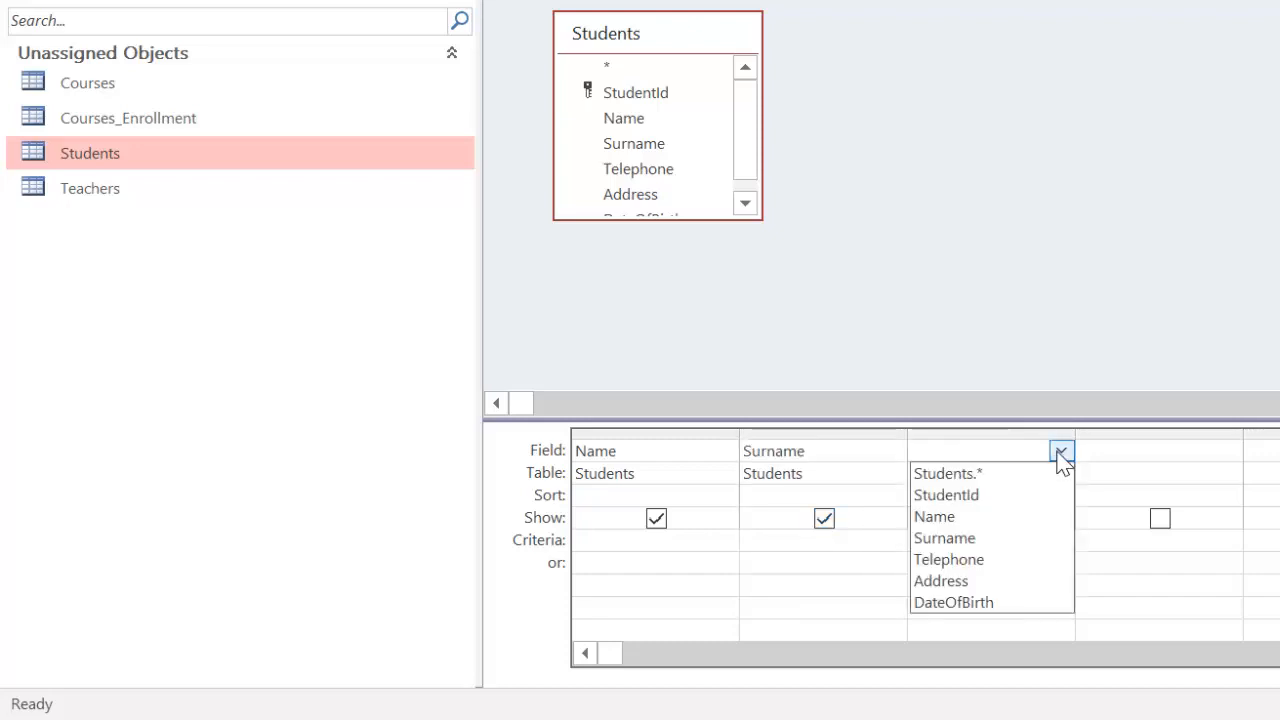
{"action": "left_click", "coordinate": [1028, 559]}
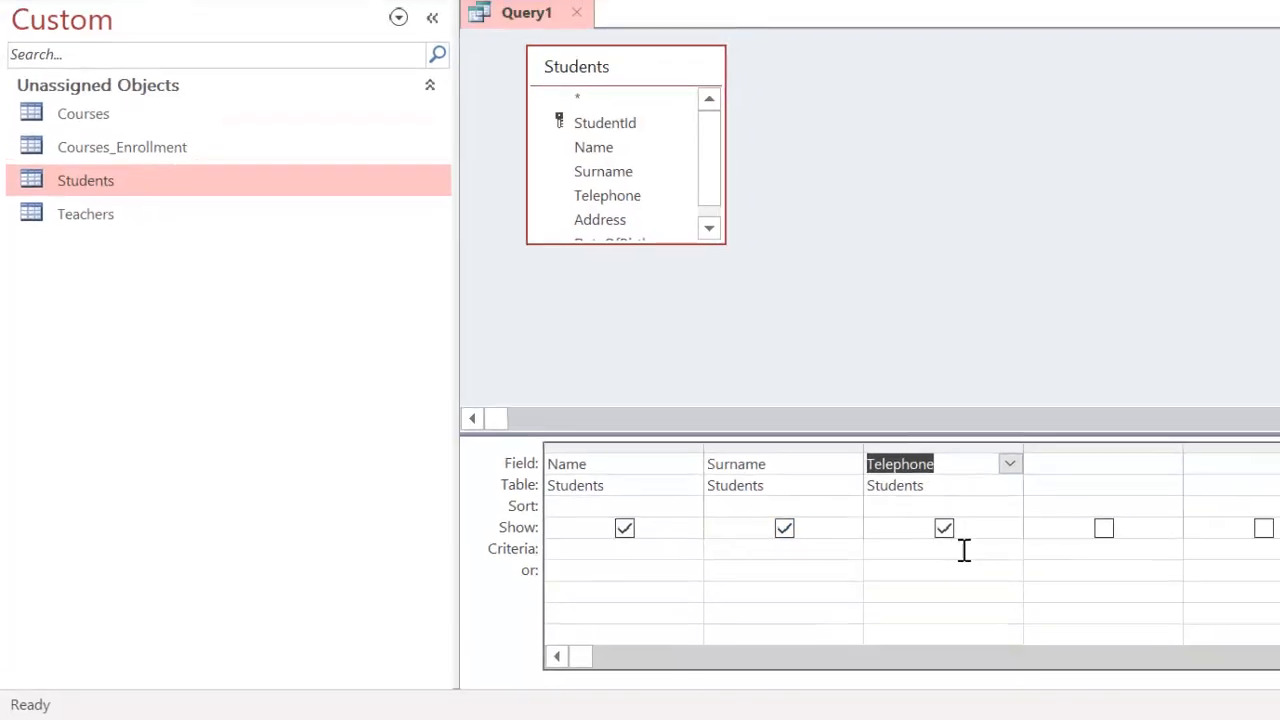
- Save the query as Query1, then run it to view its results and close it
{"action": "key", "text": "ctrl+s"}
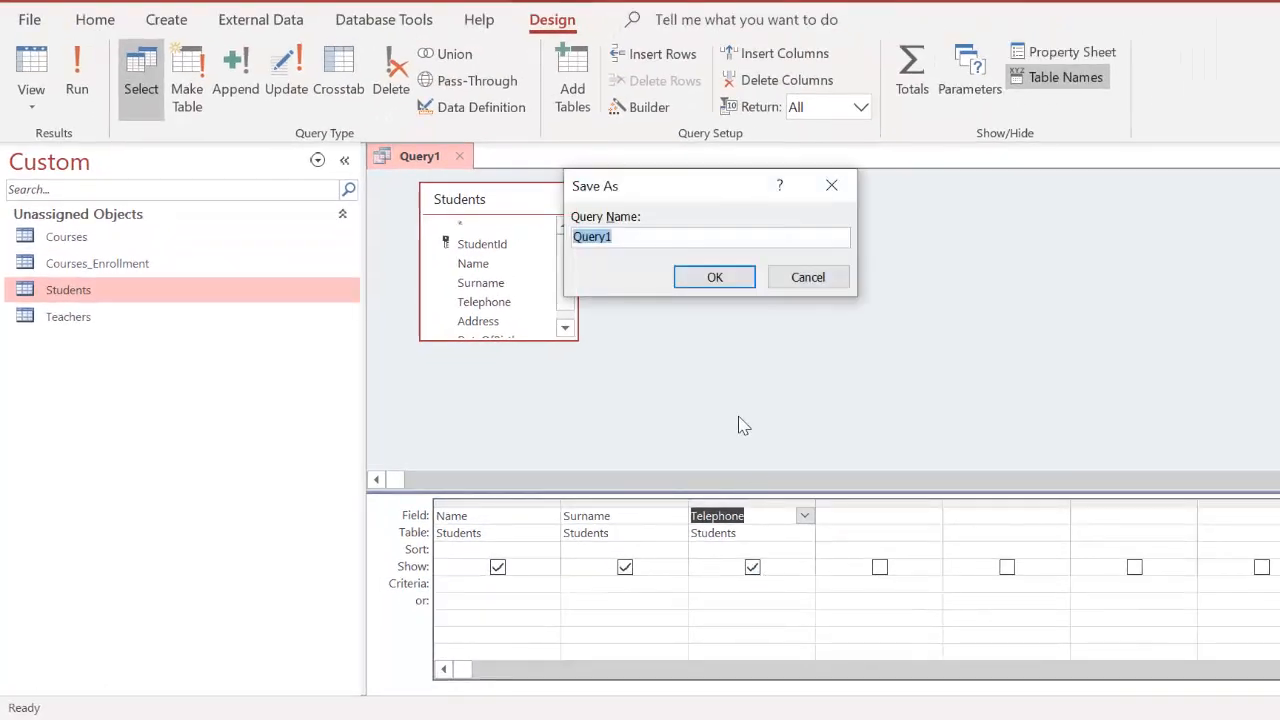
{"action": "left_click", "coordinate": [705, 277]}
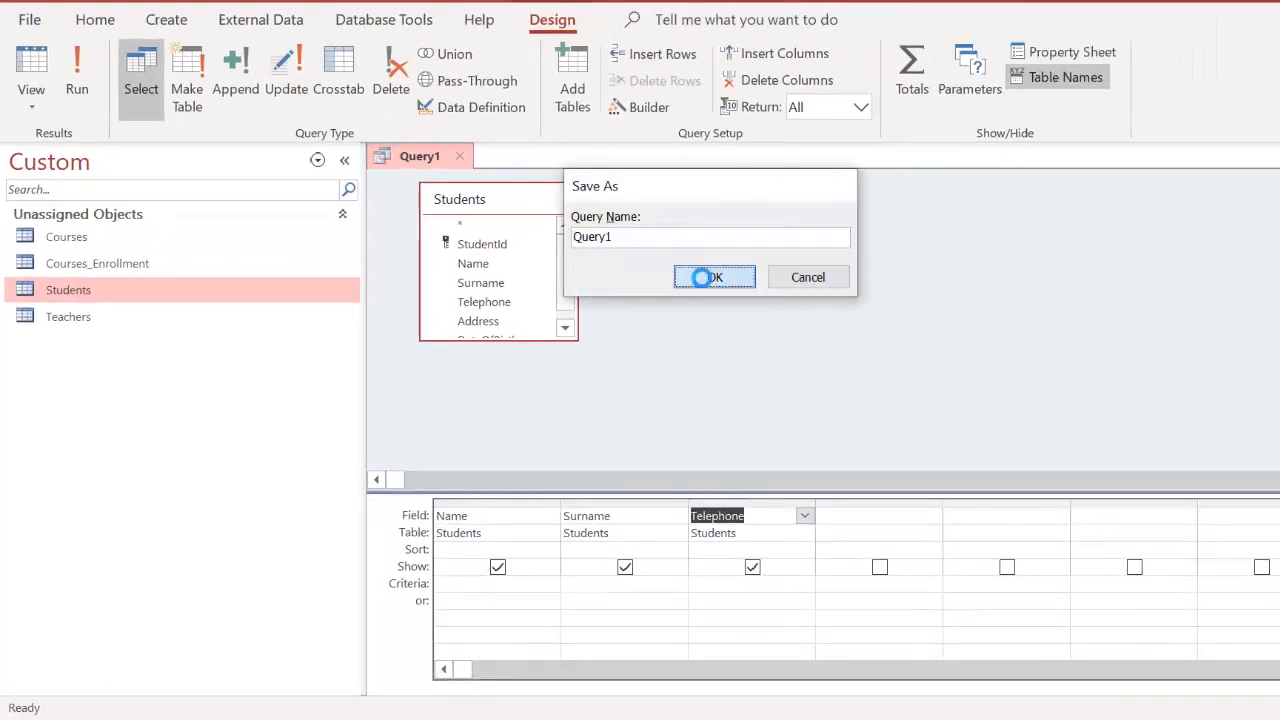
{"action": "right_click", "coordinate": [700, 288]}
{"action": "left_click", "coordinate": [88, 72]}
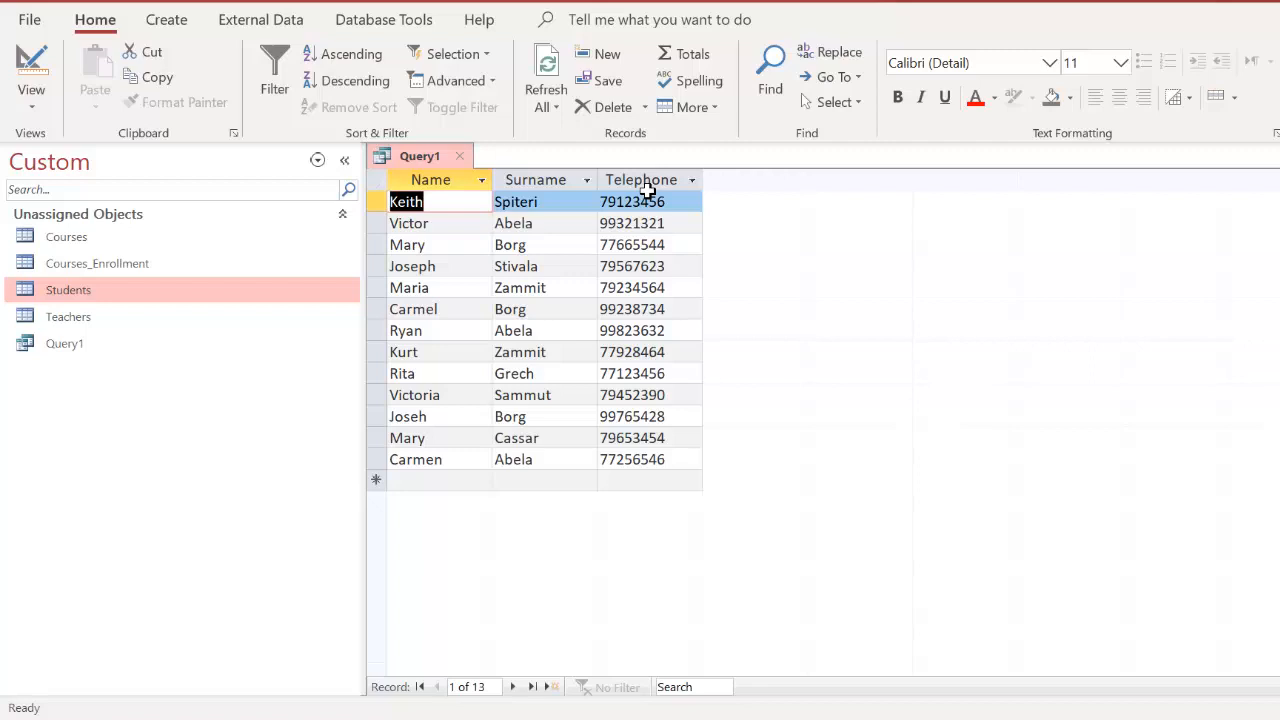
{"action": "middle_click", "coordinate": [461, 169]}
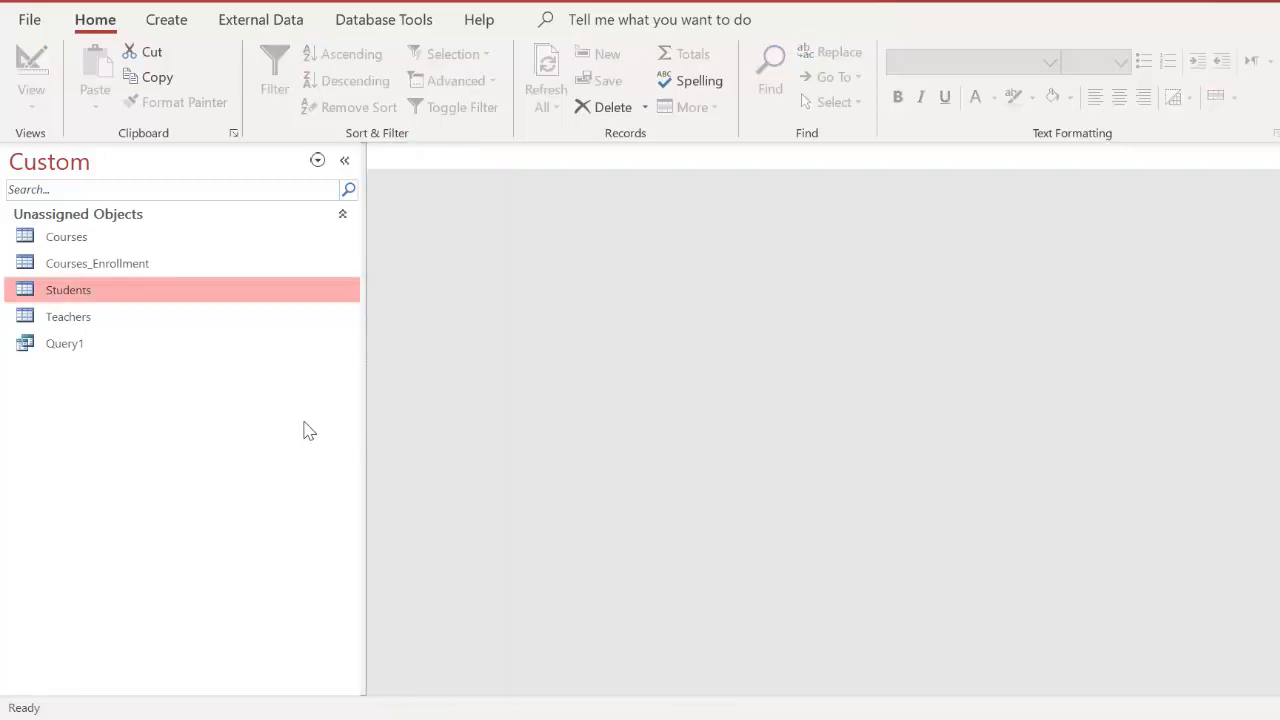
- Reopen Query1 to view its results, switch it to design view and close it
{"action": "left_click", "coordinate": [66, 352]}
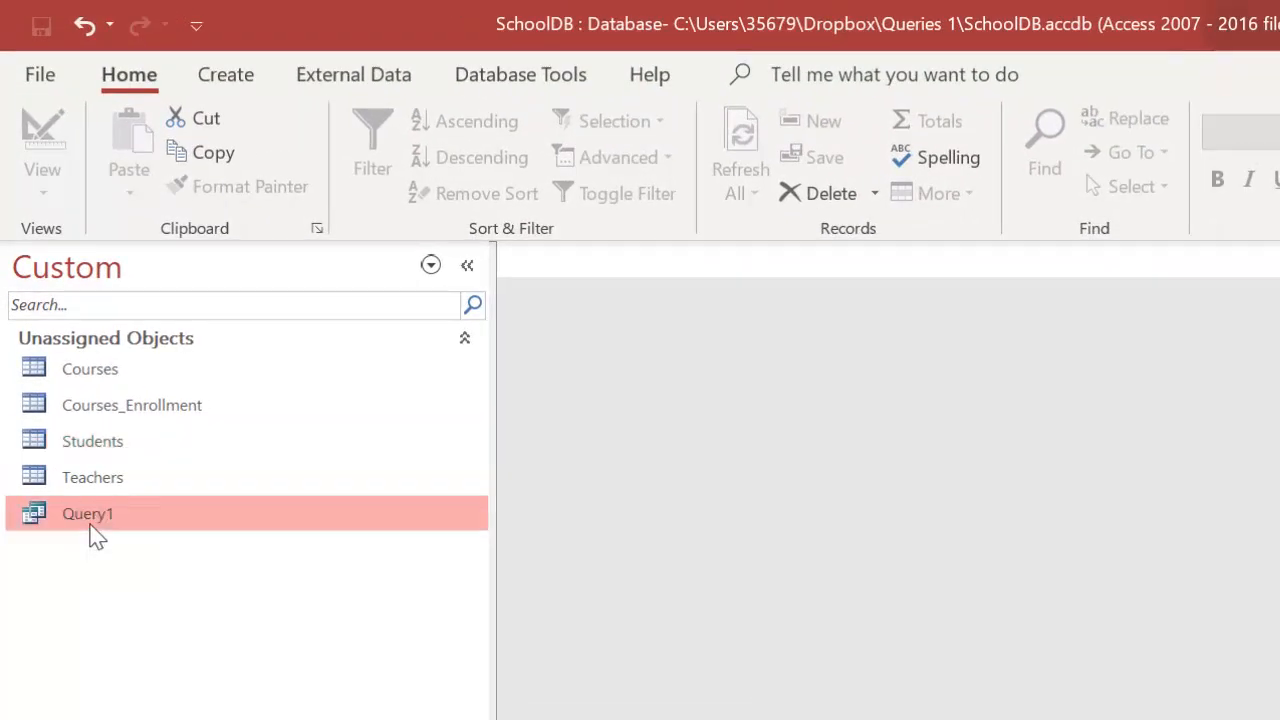
{"action": "double_click", "coordinate": [92, 530]}
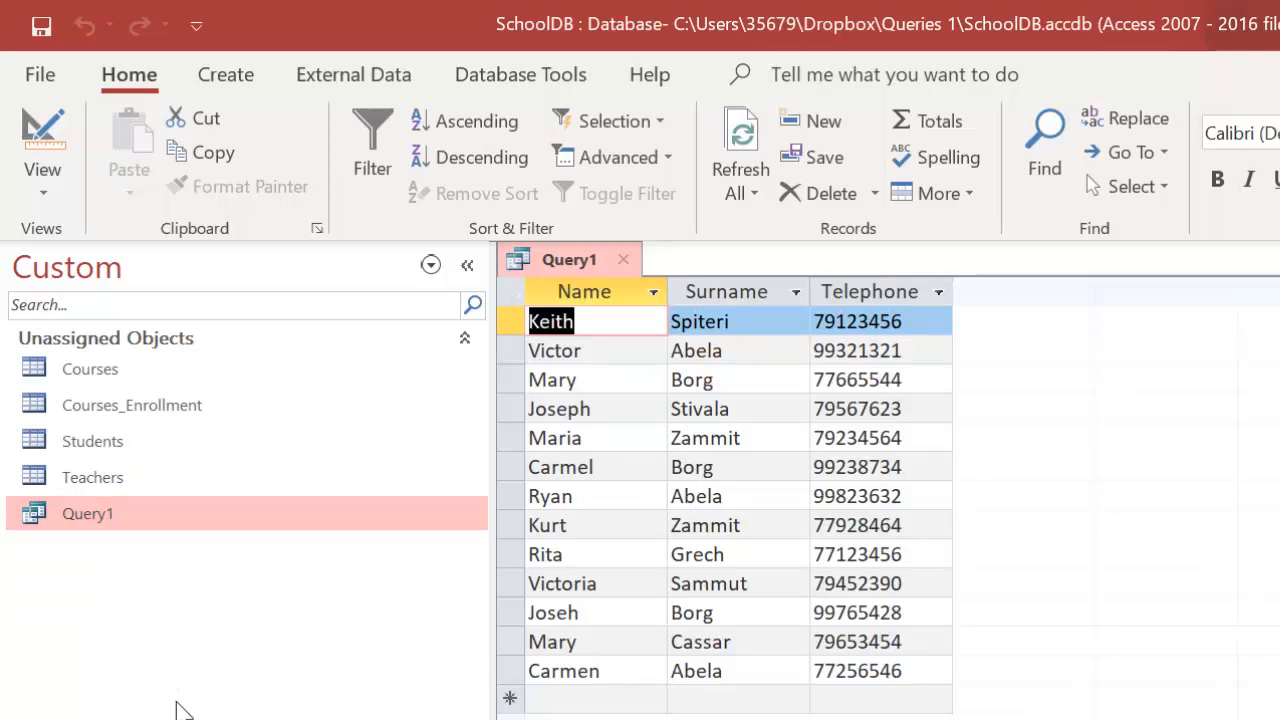
{"action": "left_click", "coordinate": [42, 145]}
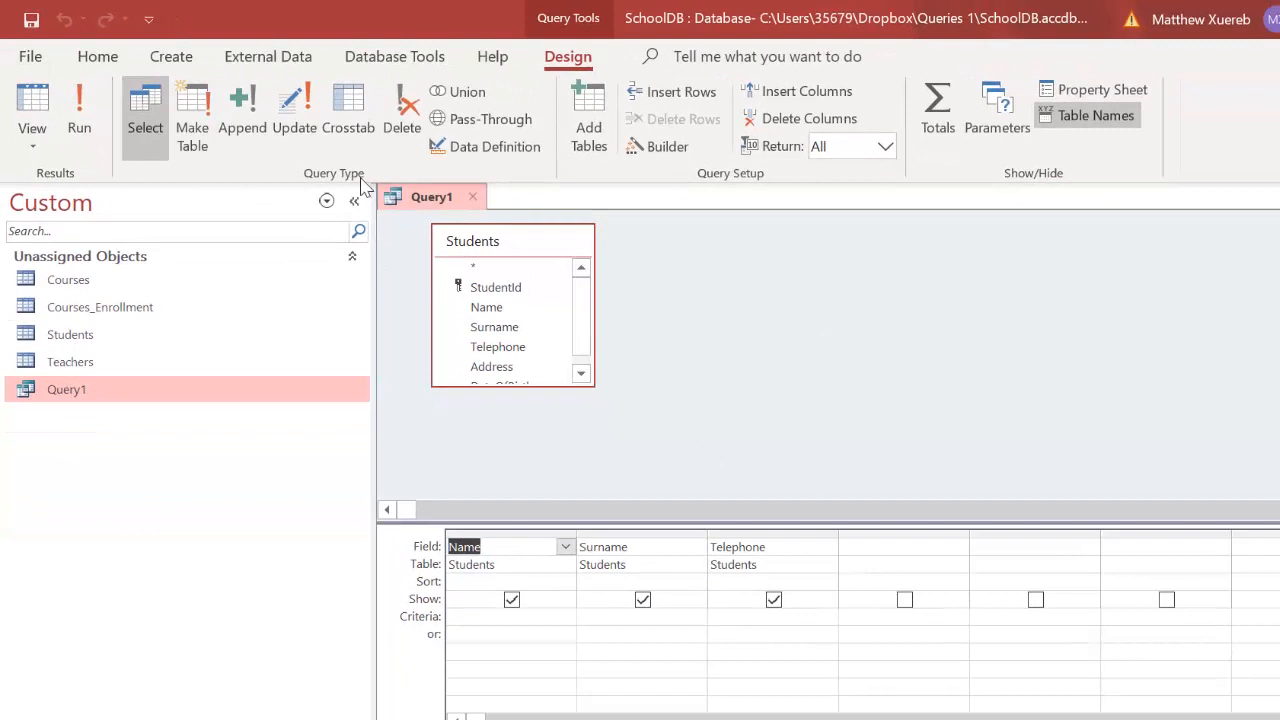
{"action": "left_click", "coordinate": [474, 199]}
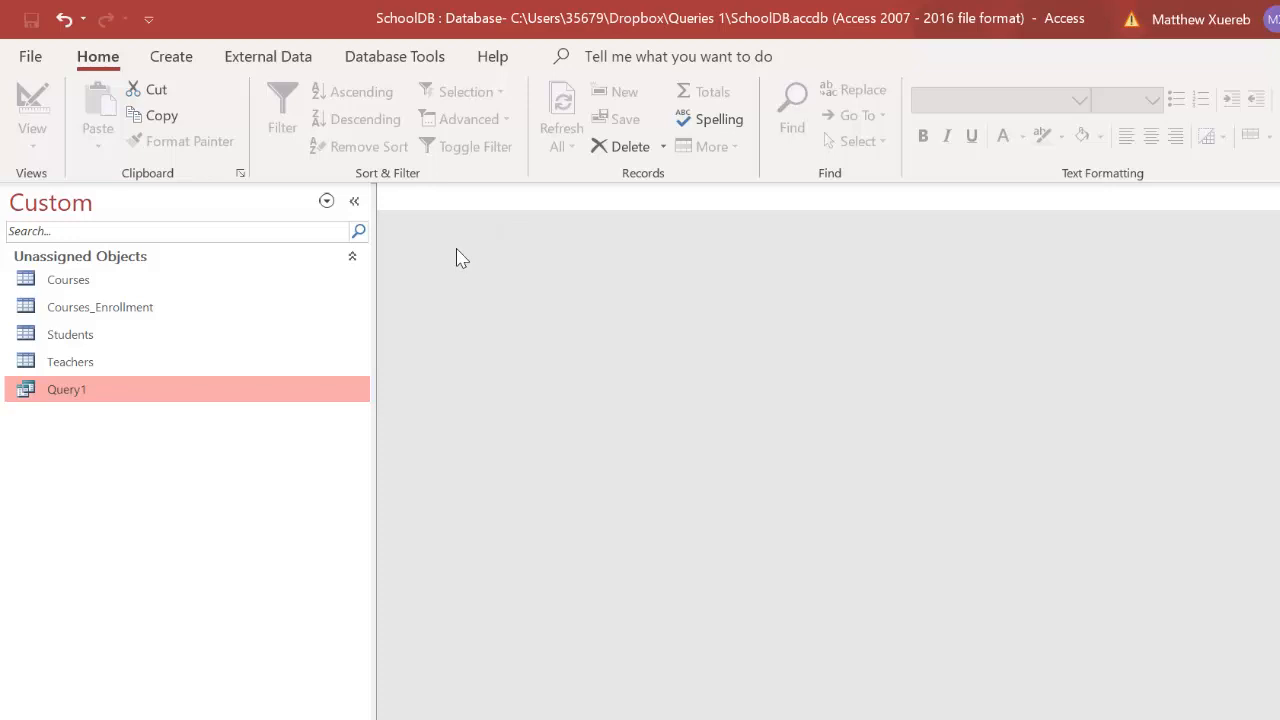
- Create a second query in design view based on the Students table
{"action": "left_click", "coordinate": [172, 57]}
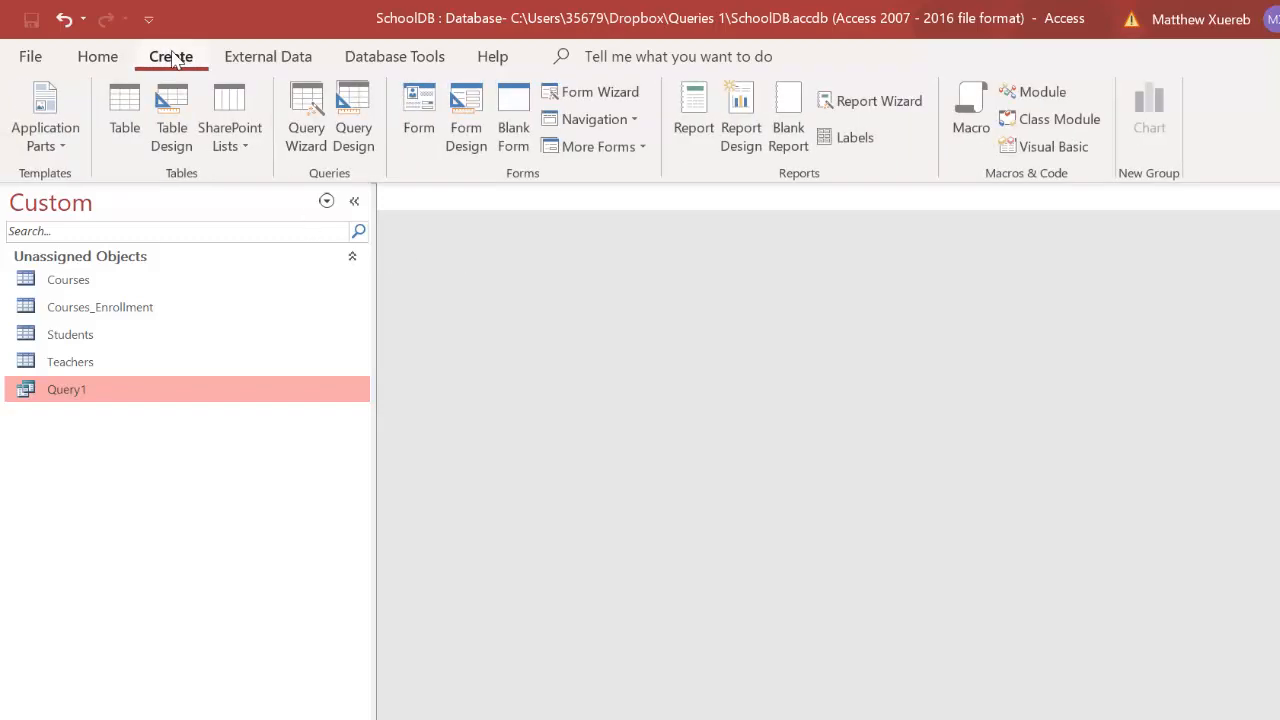
{"action": "left_click", "coordinate": [355, 118]}
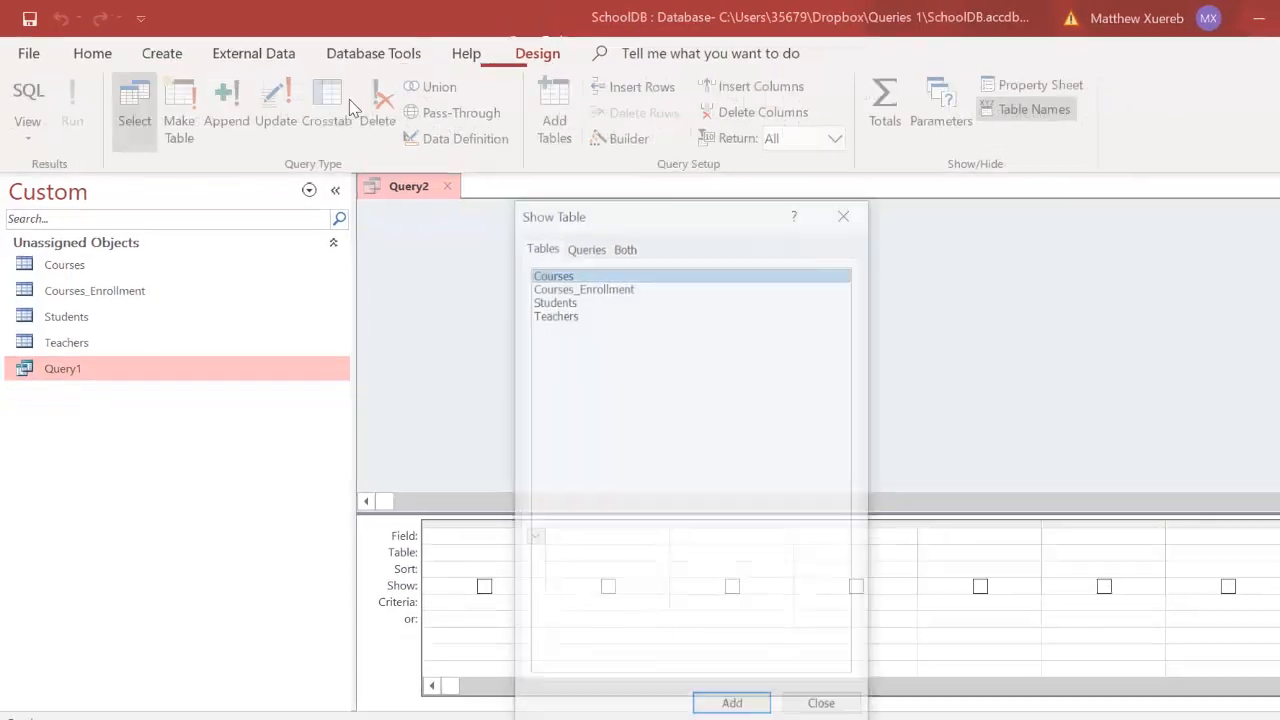
{"action": "double_click", "coordinate": [545, 294]}
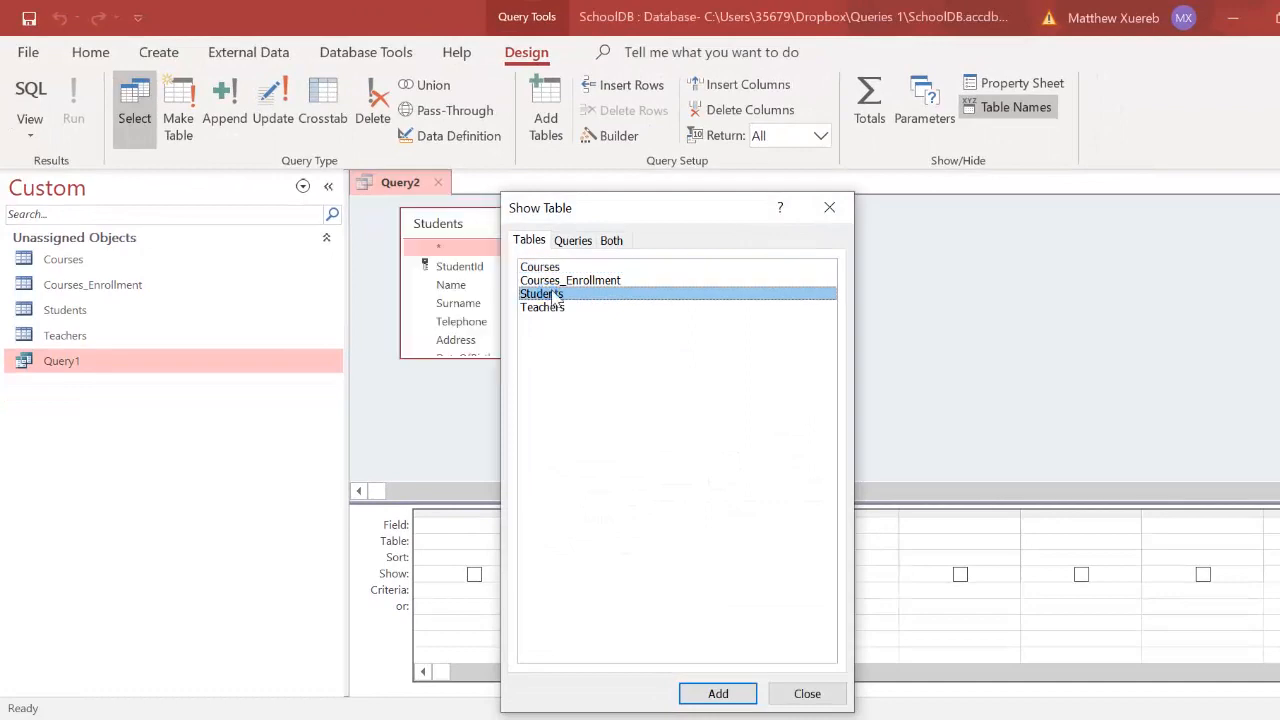
{"action": "left_click", "coordinate": [830, 208]}
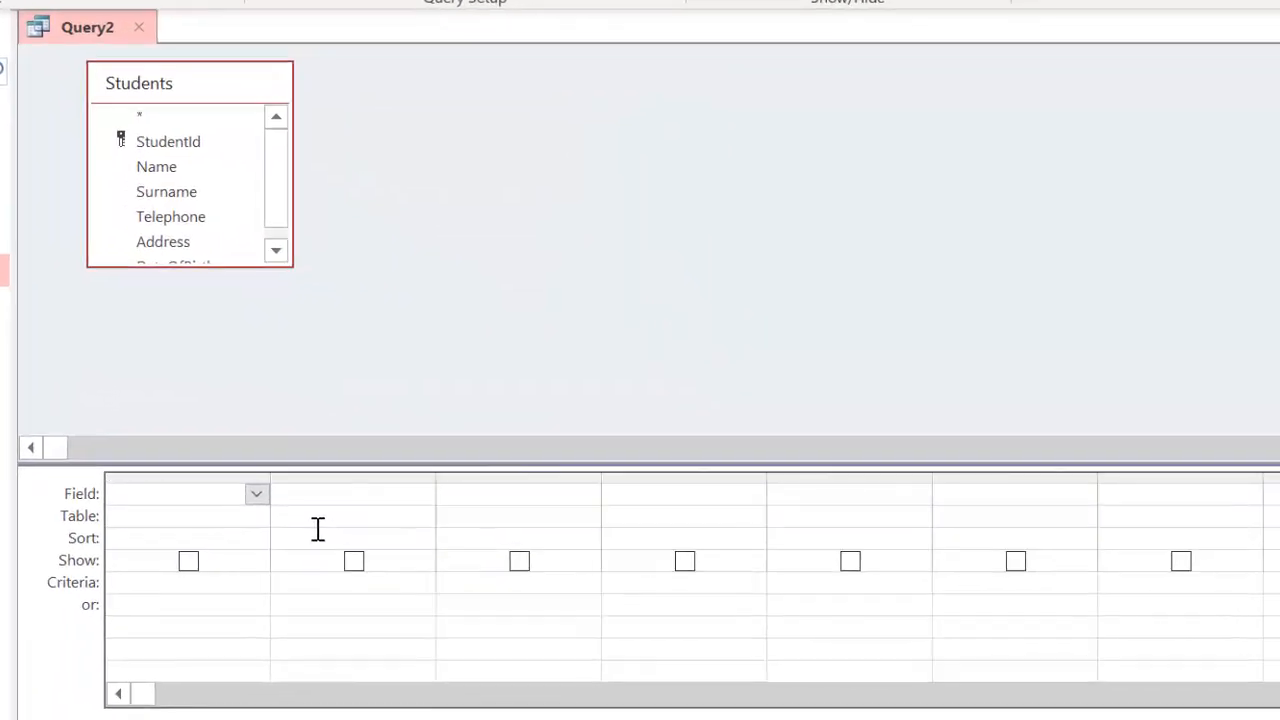
- Add all Students fields (Students.*) in the first query column and the Surname field in the second
{"action": "left_click", "coordinate": [230, 488]}
{"action": "left_click", "coordinate": [254, 496]}
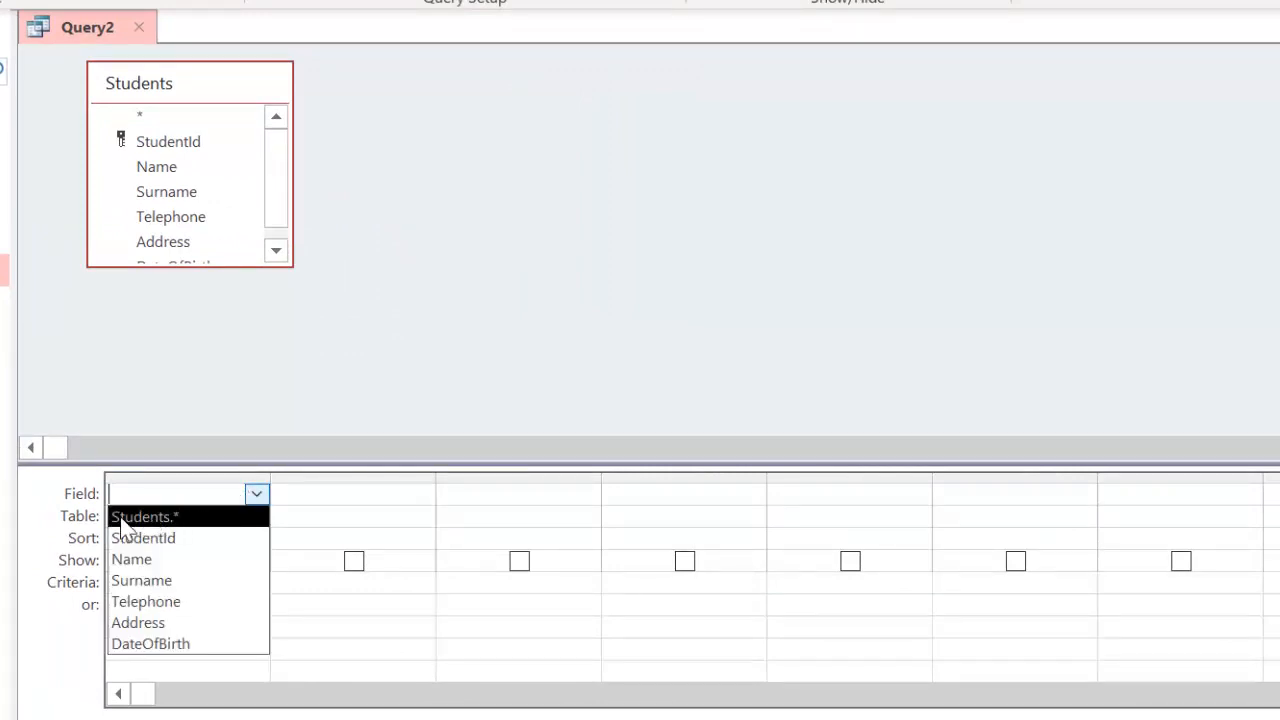
{"action": "left_click", "coordinate": [171, 517]}
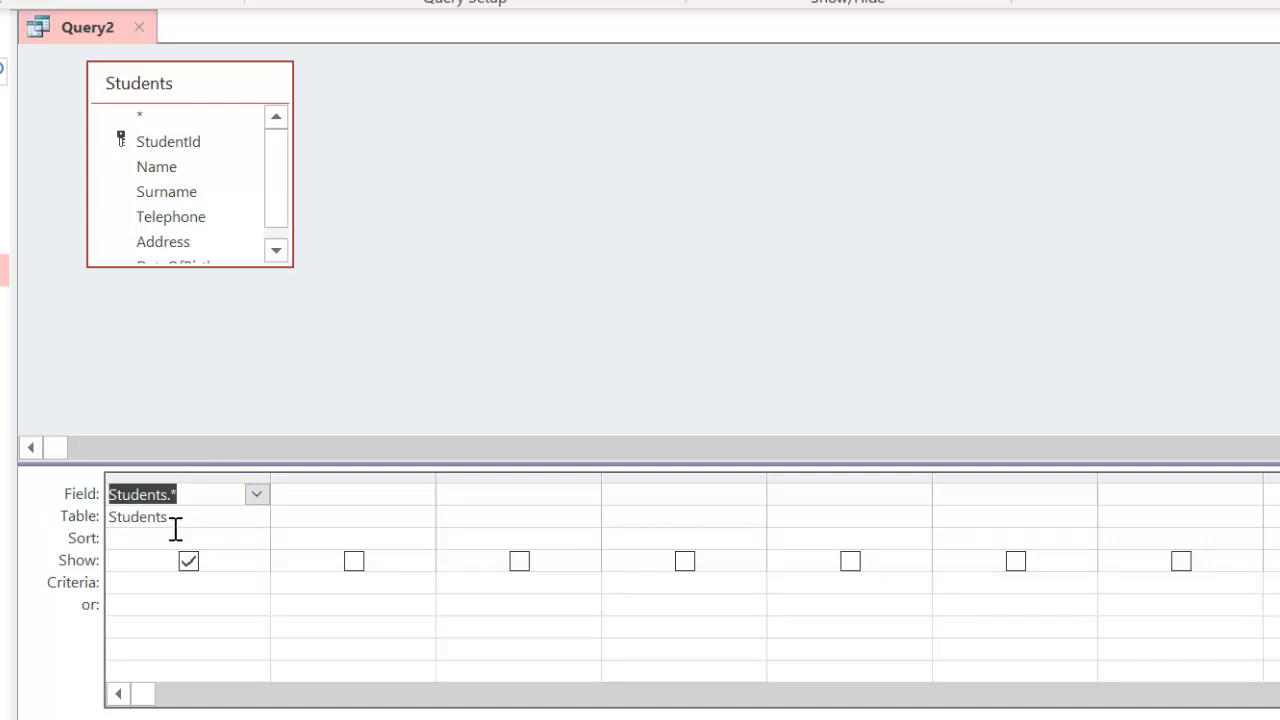
{"action": "left_click", "coordinate": [378, 495]}
{"action": "left_click", "coordinate": [432, 492]}
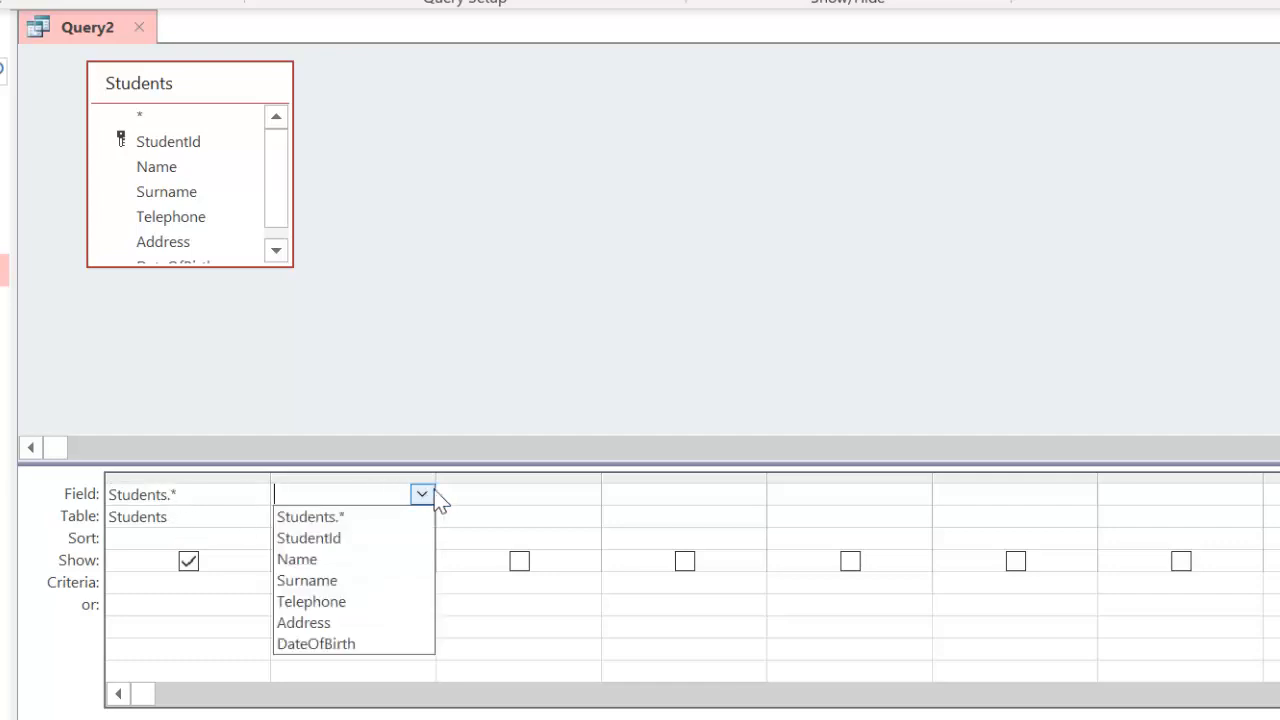
{"action": "left_click", "coordinate": [366, 580]}
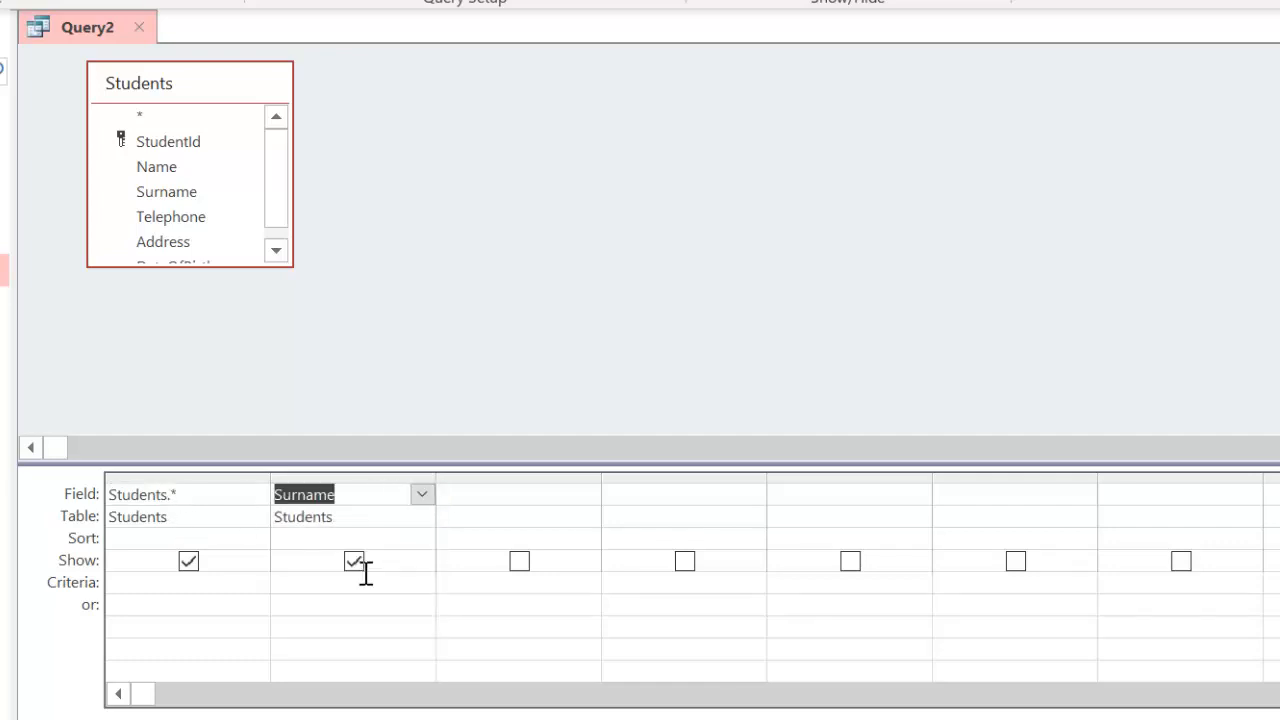
- Enter the student surname to filter by as the Surname criterion and save the query as Query2
{"action": "left_click", "coordinate": [284, 584]}
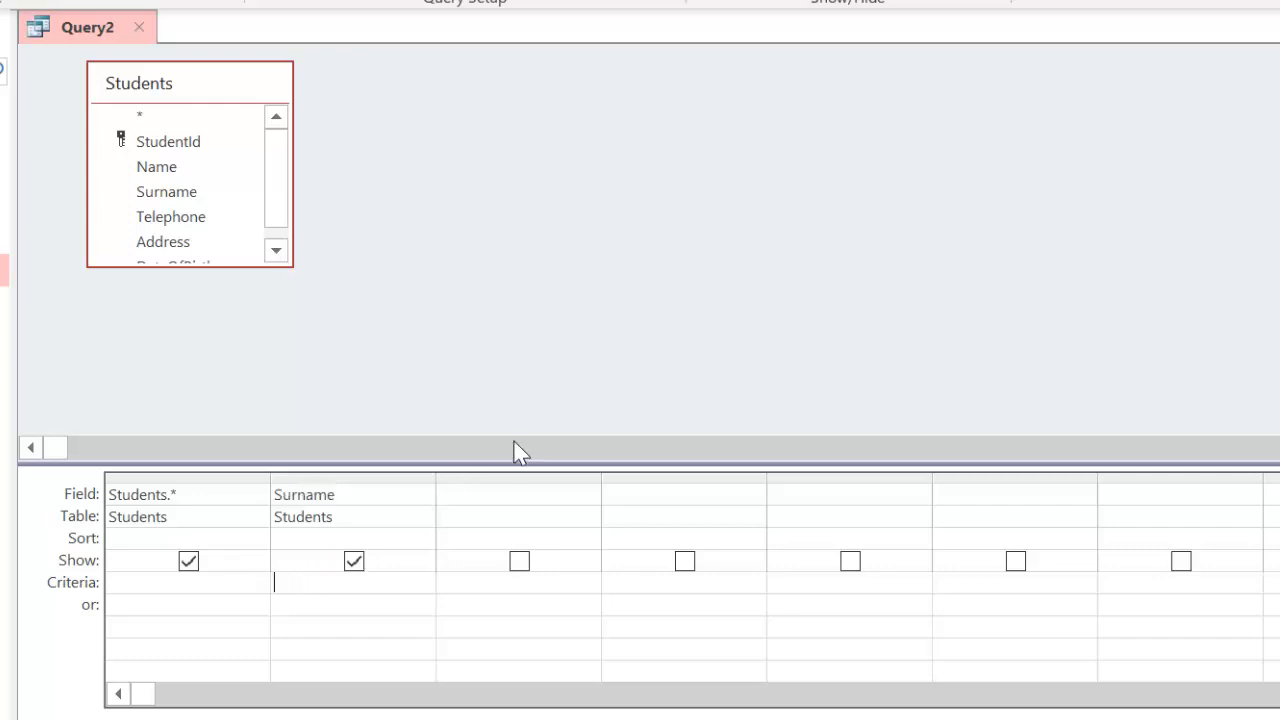
{"action": "type", "text": "Zammit"}
{"action": "key", "text": "Tab"}
{"action": "key", "text": "ctrl+s"}
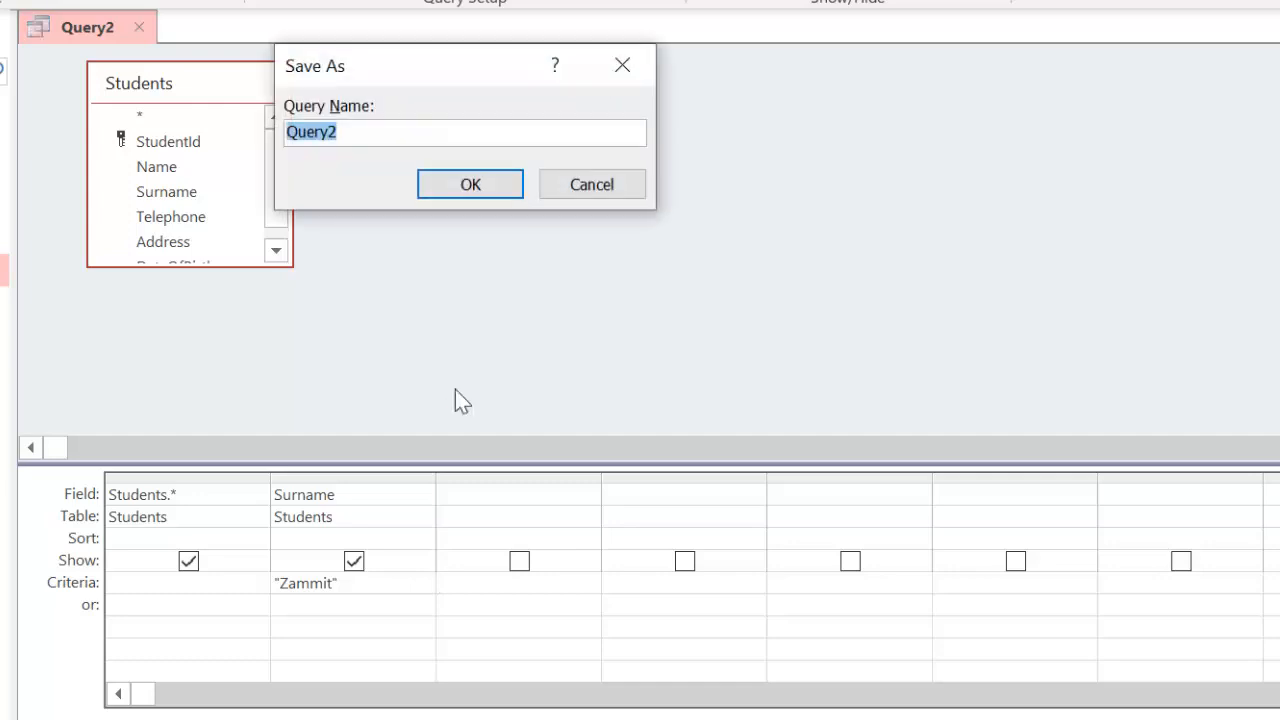
{"action": "left_click", "coordinate": [460, 189]}
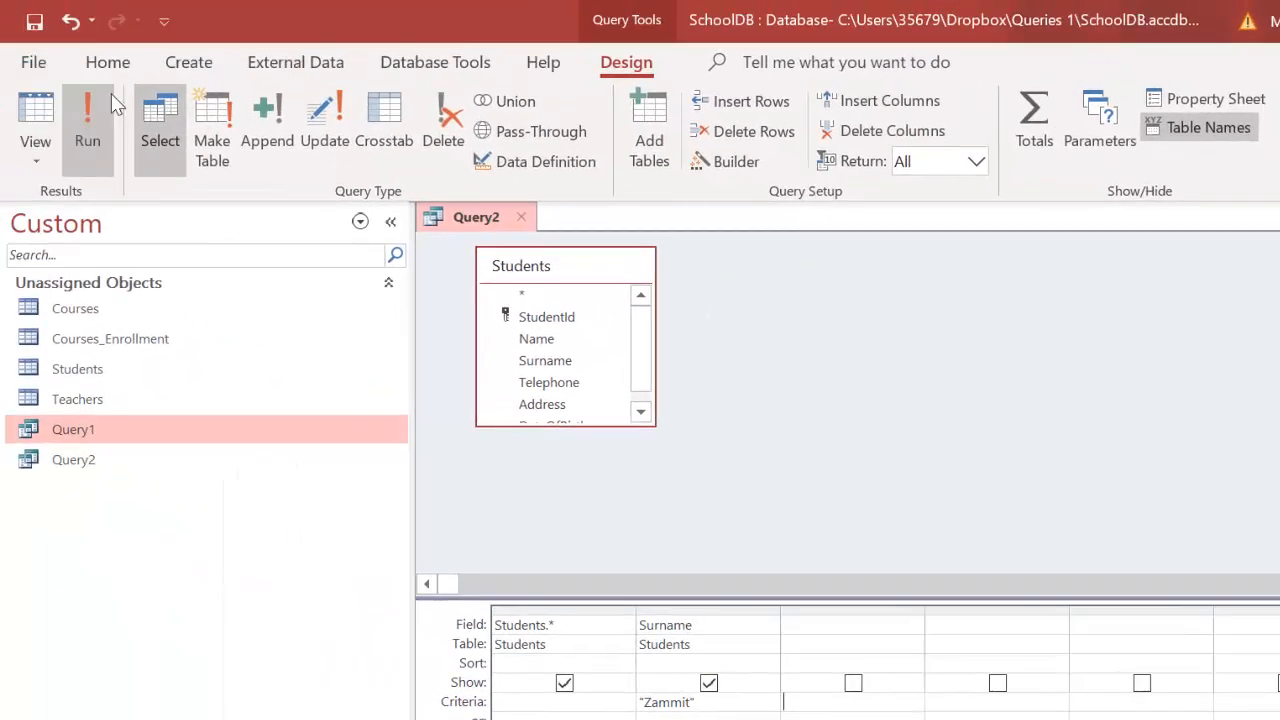
- Run Query2 and widen the Students.Surname column in the results to read its heading
{"action": "left_click", "coordinate": [72, 130]}
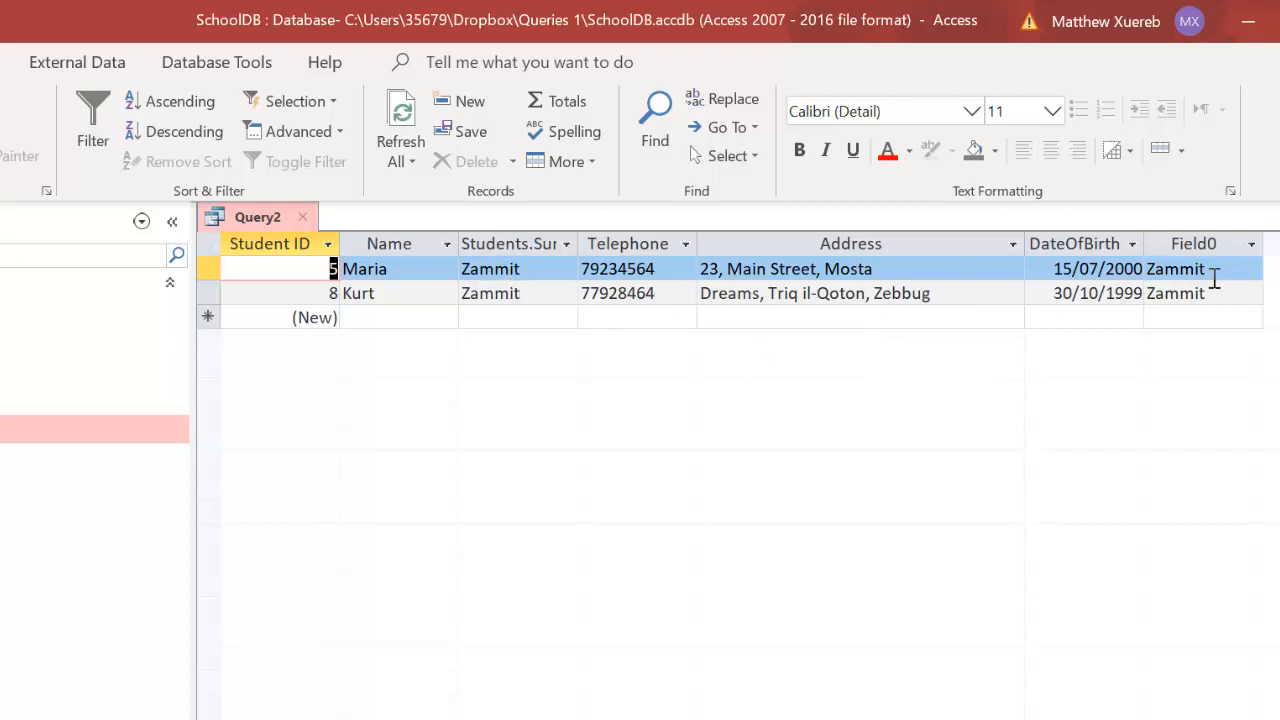
{"action": "left_click_drag", "start_coordinate": [582, 240], "coordinate": [631, 240]}
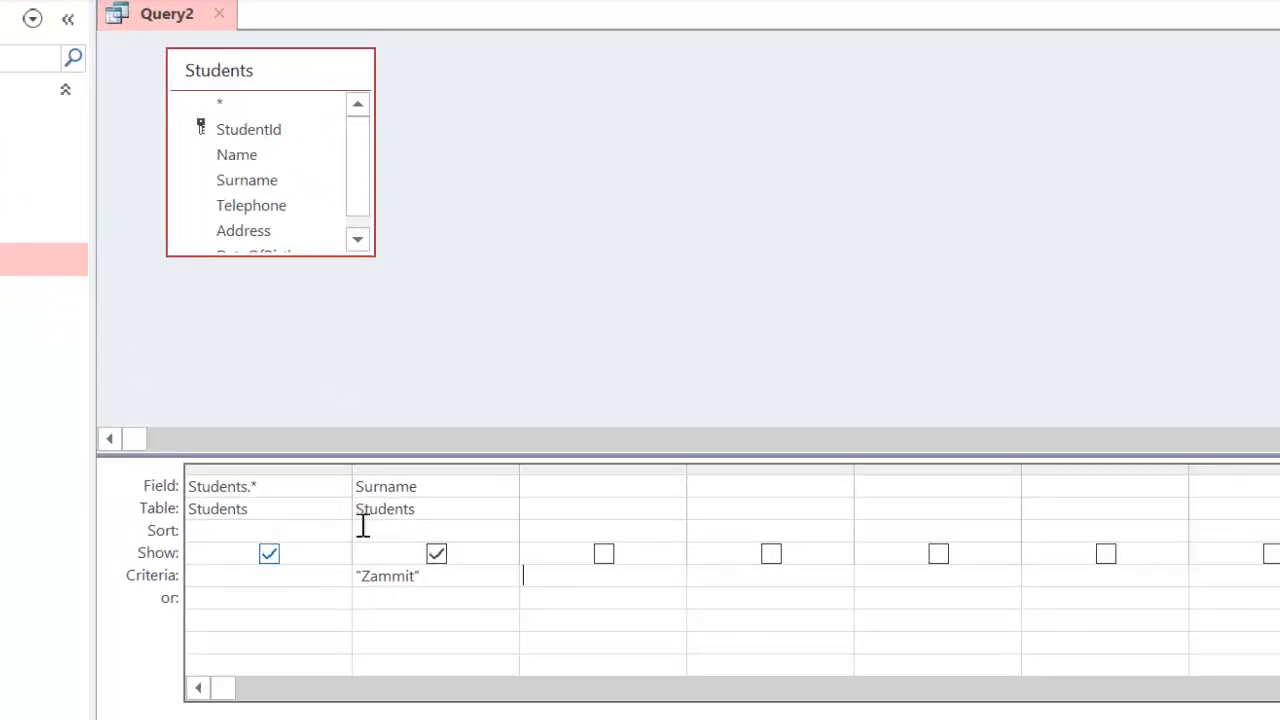
- Exclude the separate Surname criteria field from the output in Query2's design
{"action": "left_click", "coordinate": [437, 555]}
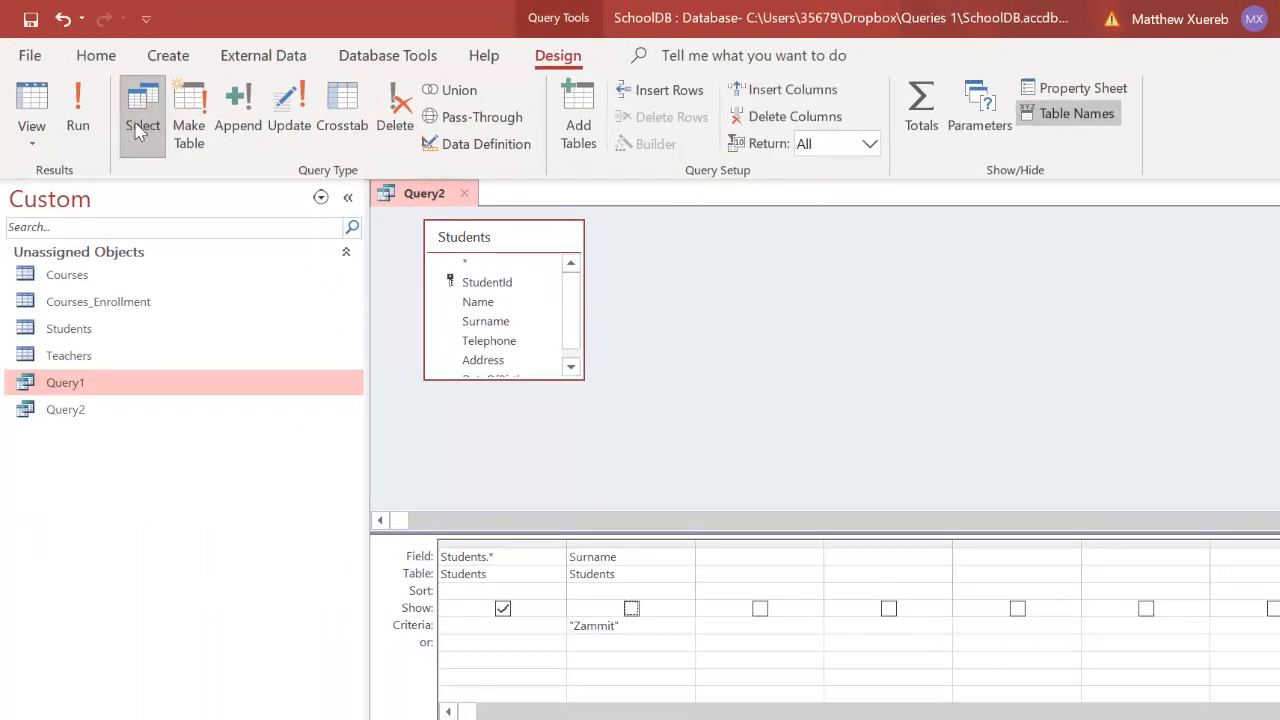
- Run Query2 to check the filtered student records, and close the query
{"action": "left_click", "coordinate": [72, 125]}
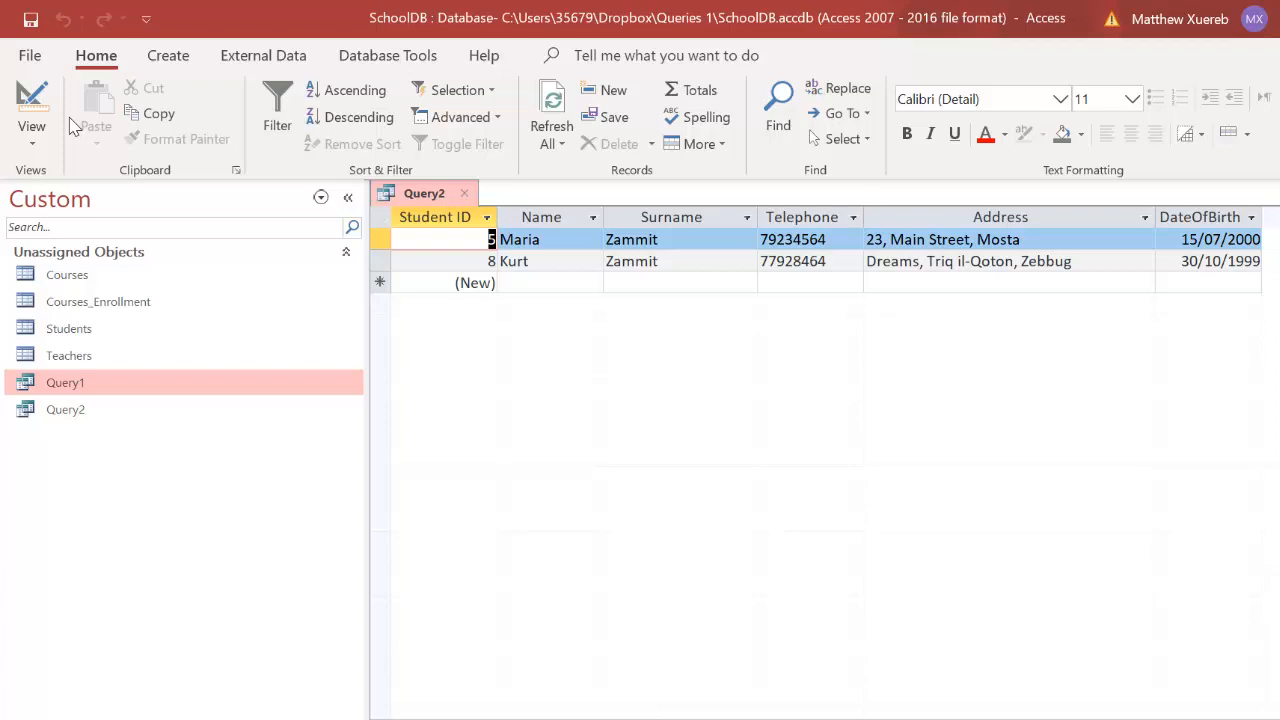
{"action": "left_click", "coordinate": [471, 194]}
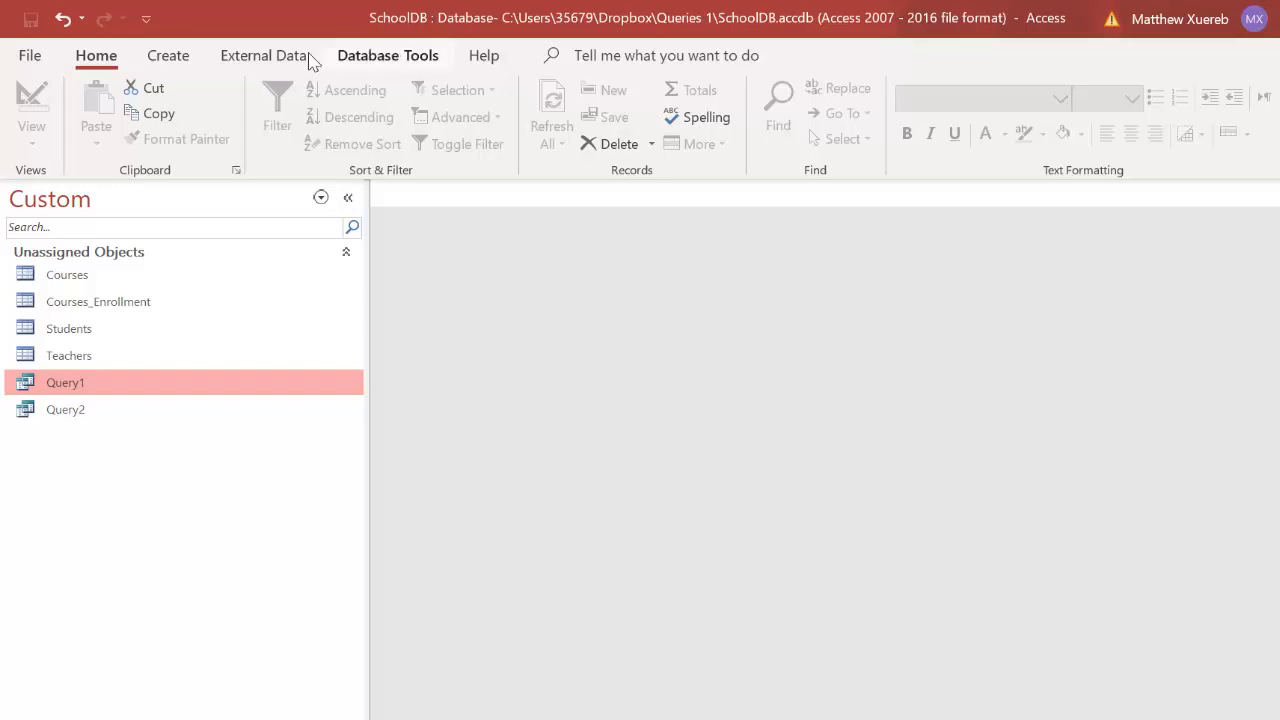
- Create a new query in design view based on the Students table
{"action": "left_click", "coordinate": [168, 55]}
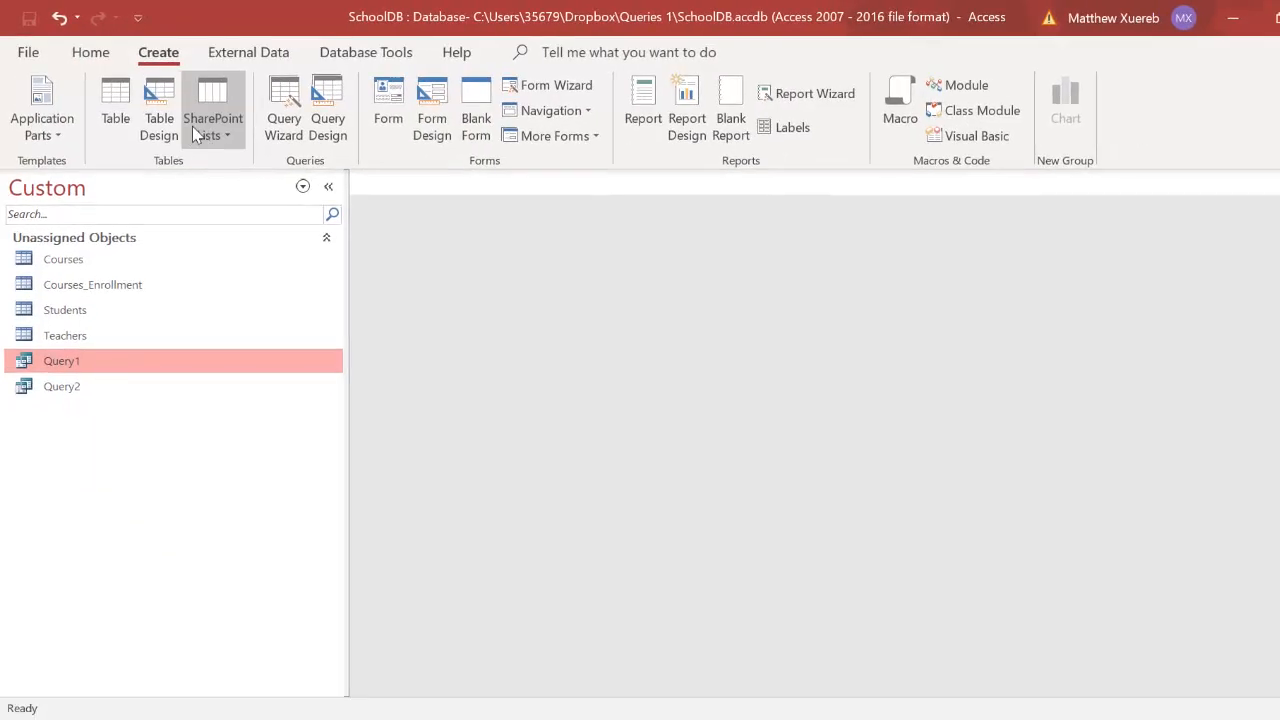
{"action": "left_click", "coordinate": [335, 112]}
{"action": "double_click", "coordinate": [542, 294]}
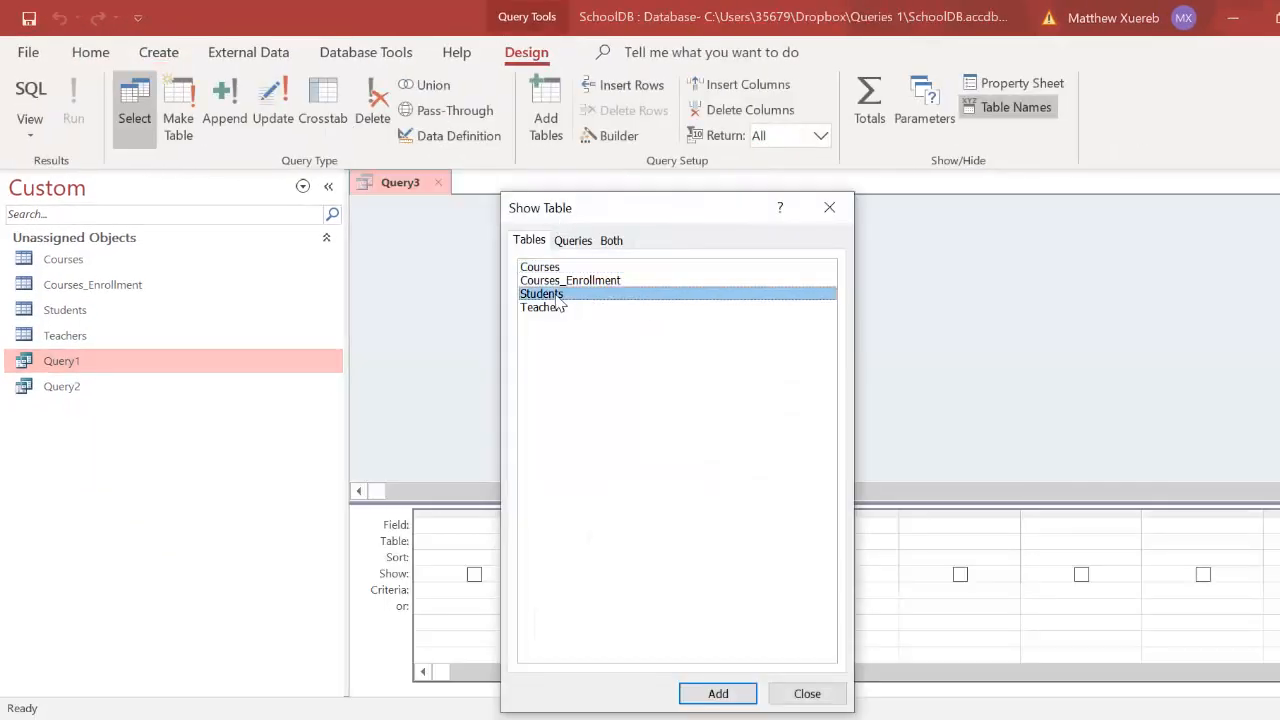
{"action": "left_click", "coordinate": [806, 693]}
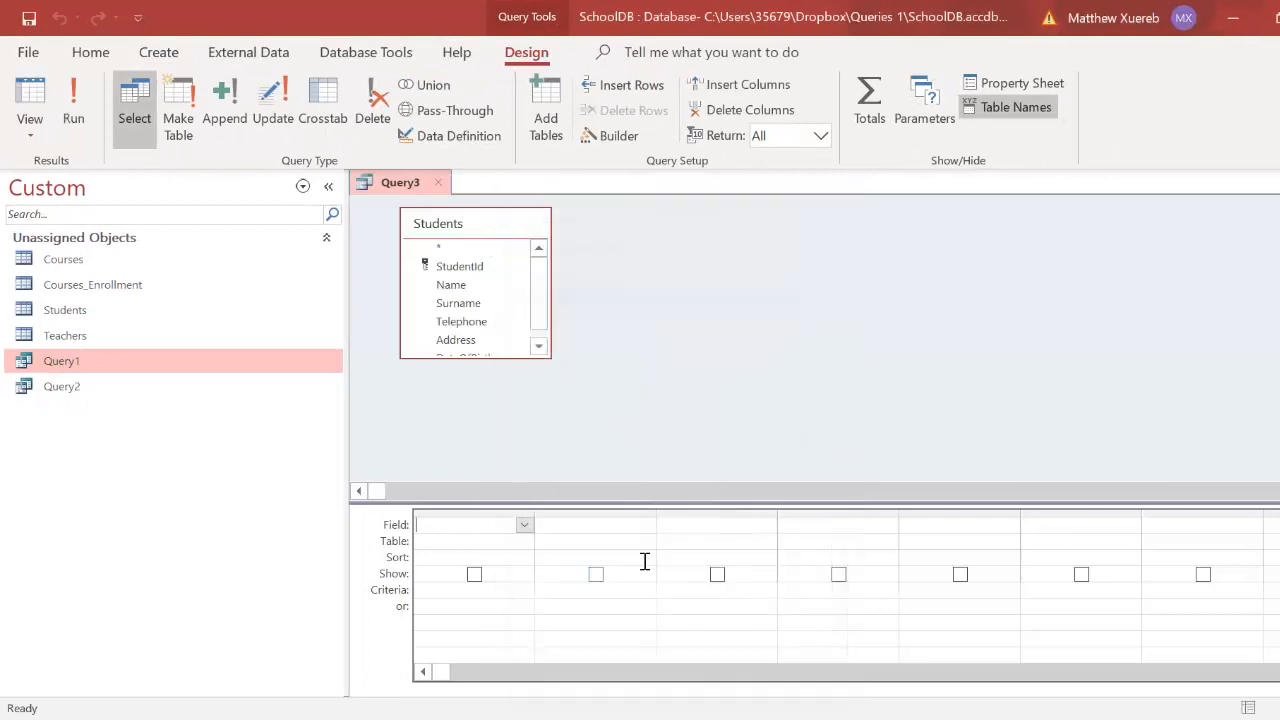
- Add the Name, Surname and Telephone fields from Students to the first three query columns
{"action": "left_click", "coordinate": [524, 524]}
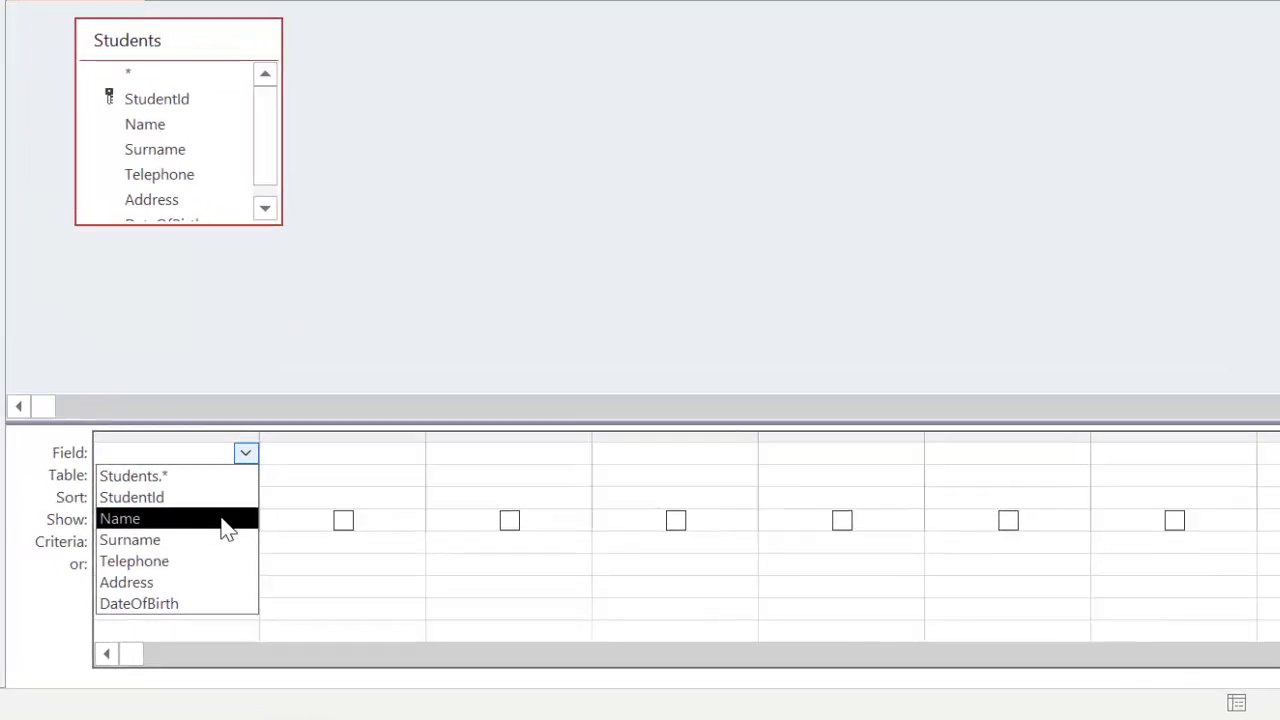
{"action": "left_click", "coordinate": [317, 546]}
{"action": "left_click", "coordinate": [487, 486]}
{"action": "left_click", "coordinate": [494, 480]}
{"action": "left_click", "coordinate": [413, 454]}
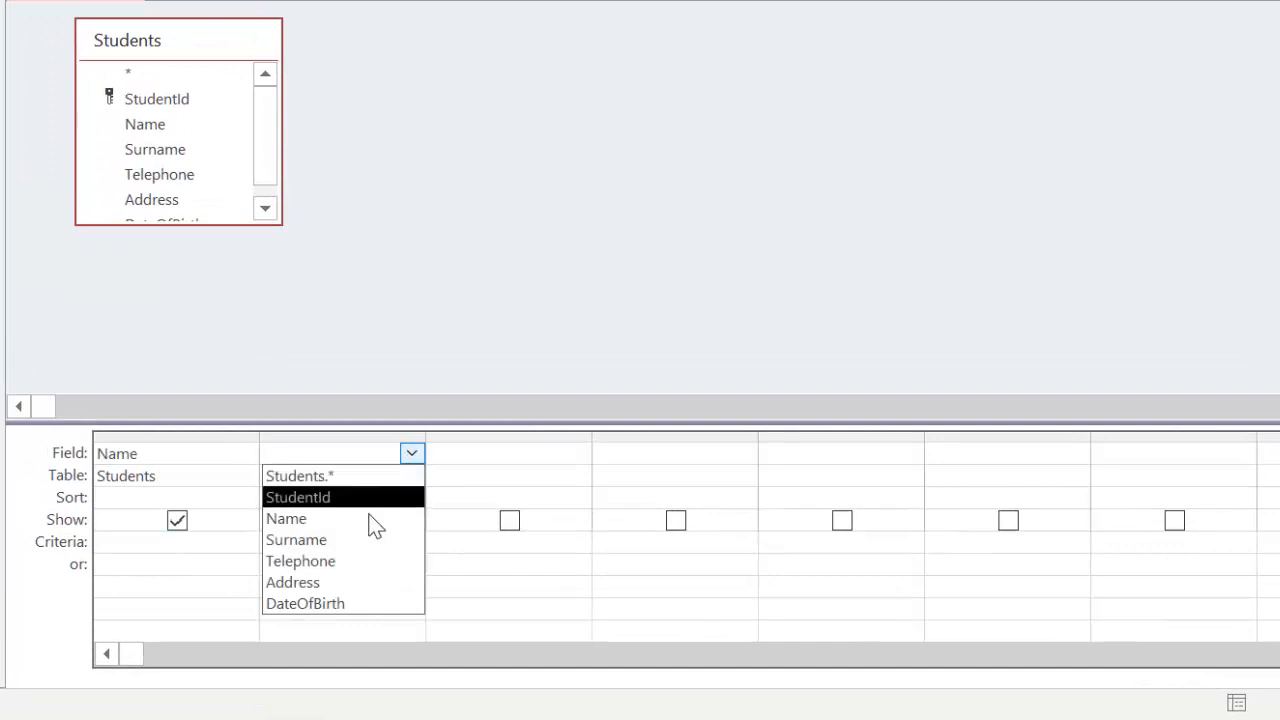
{"action": "left_click", "coordinate": [362, 545]}
{"action": "left_click", "coordinate": [563, 455]}
{"action": "left_click", "coordinate": [579, 454]}
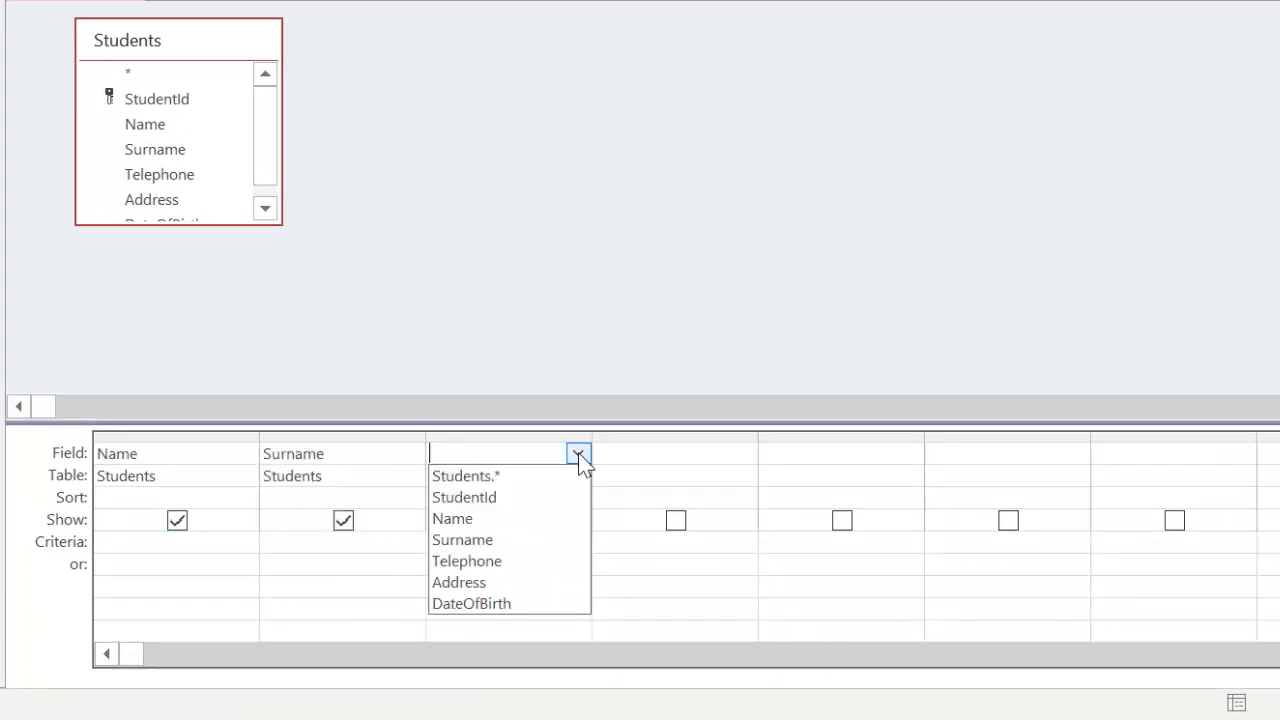
{"action": "left_click", "coordinate": [519, 561]}
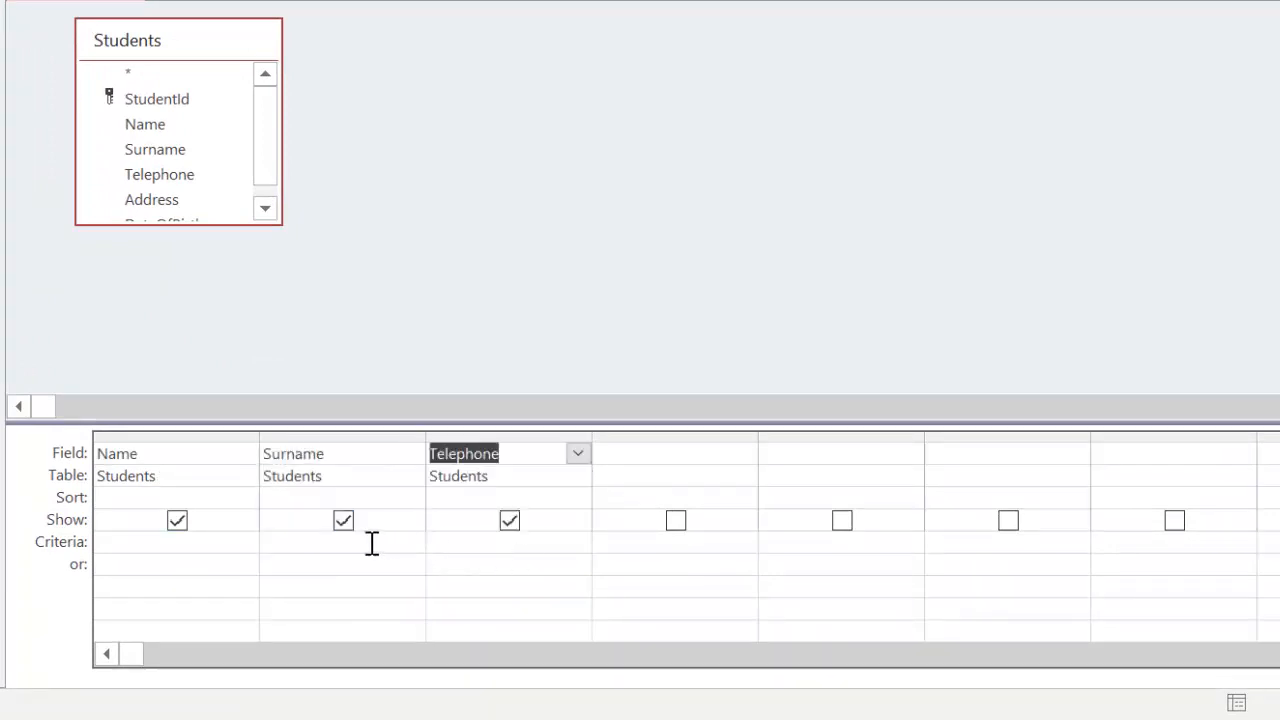
- Enter the student surname to filter by as the criterion of the Surname column
{"action": "left_click", "coordinate": [351, 543]}
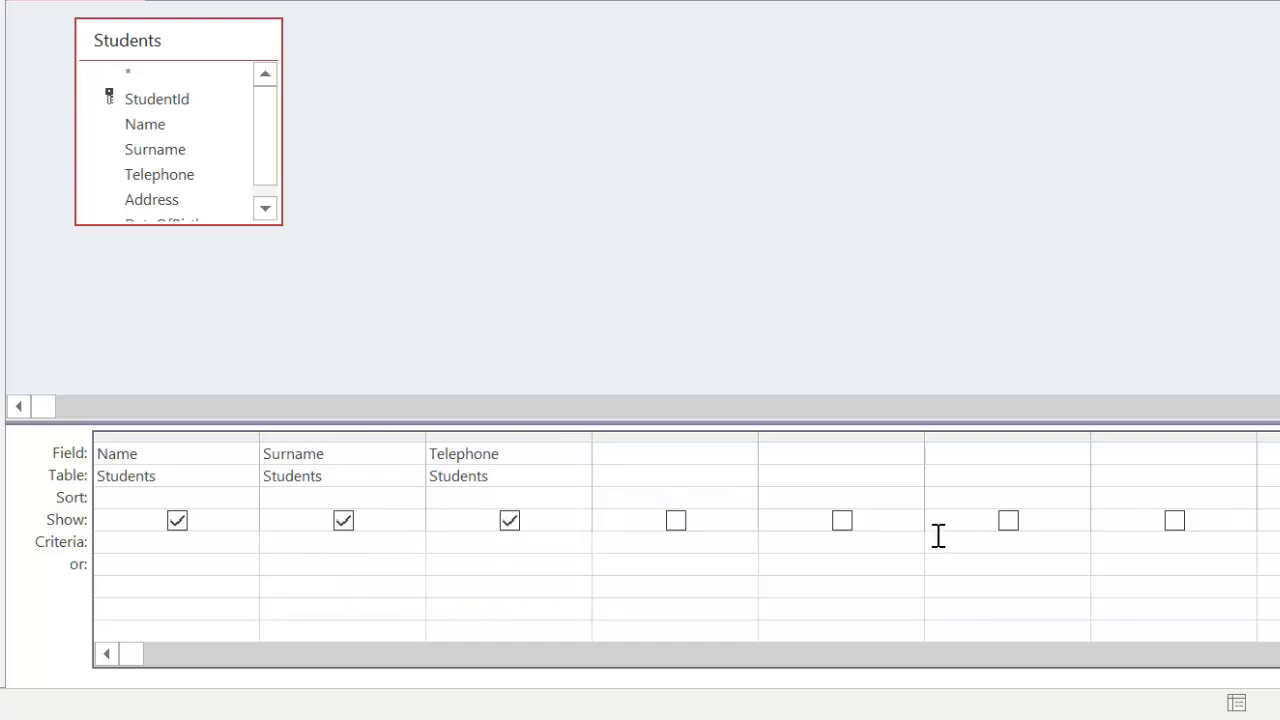
{"action": "type", "text": "Zammit"}
{"action": "key", "text": "Tab"}
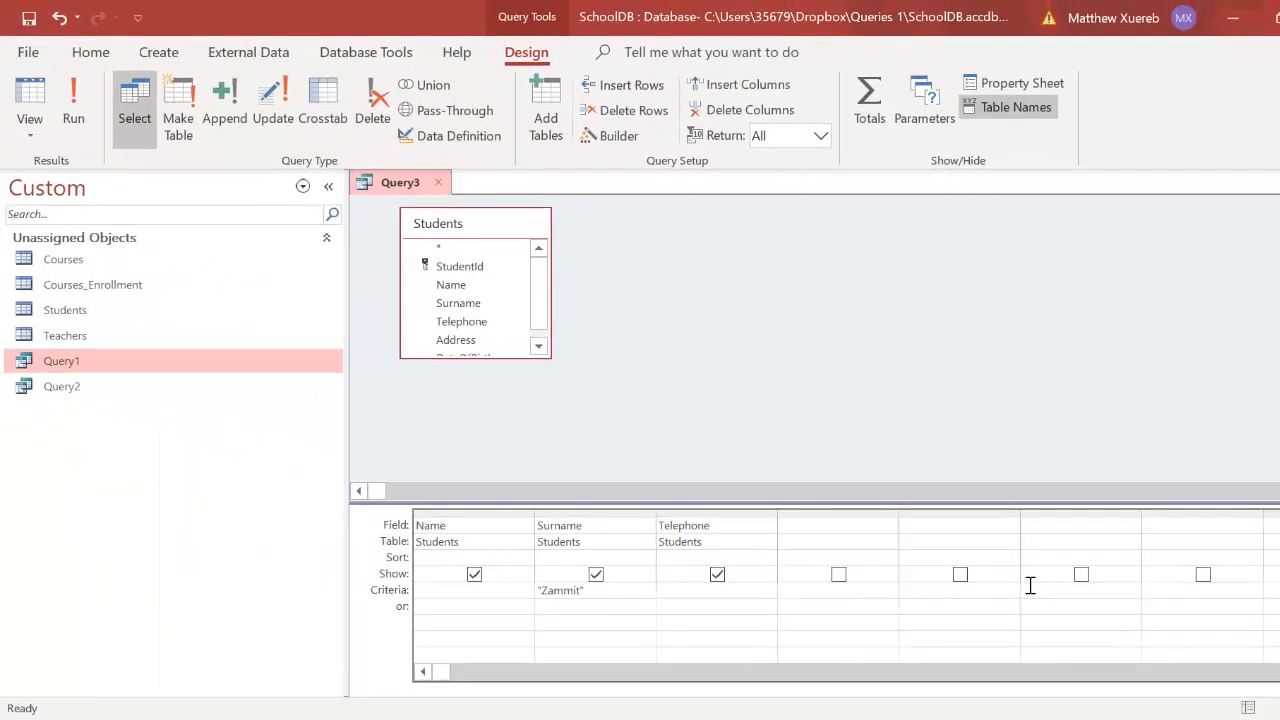
- Save the new query as Query3 and run it
{"action": "key", "text": "ctrl+s"}
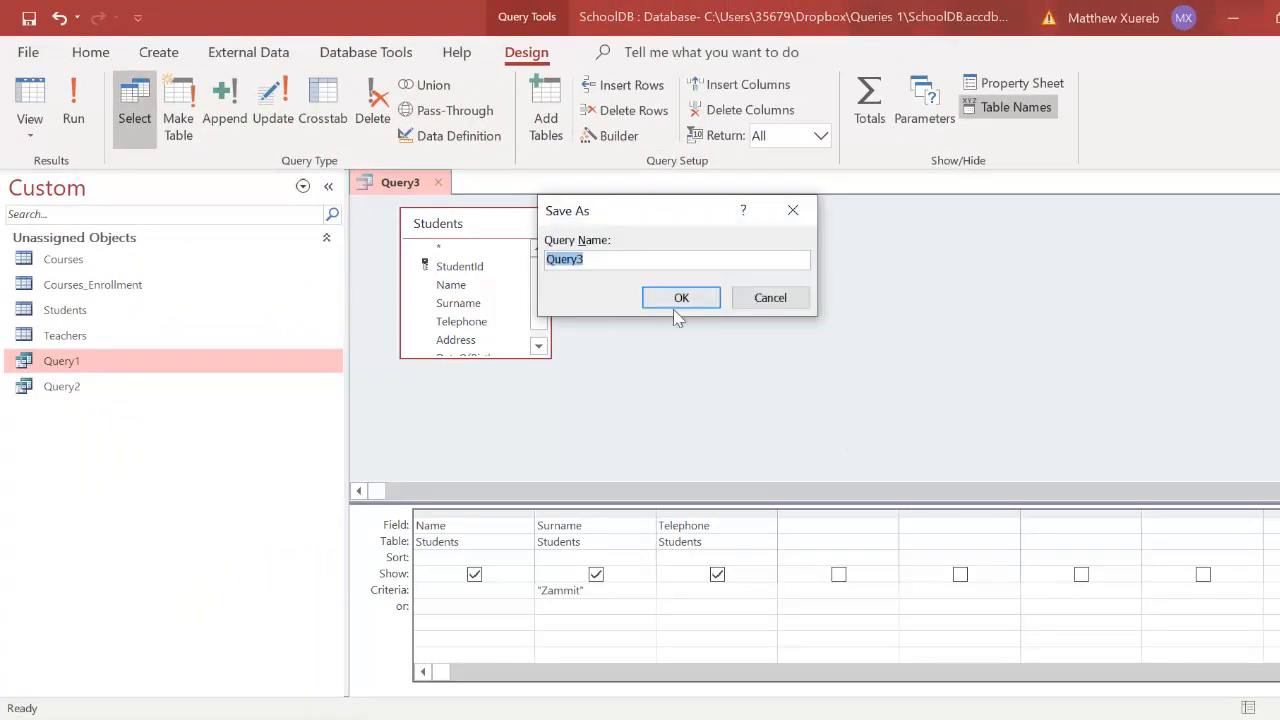
{"action": "left_click", "coordinate": [679, 298]}
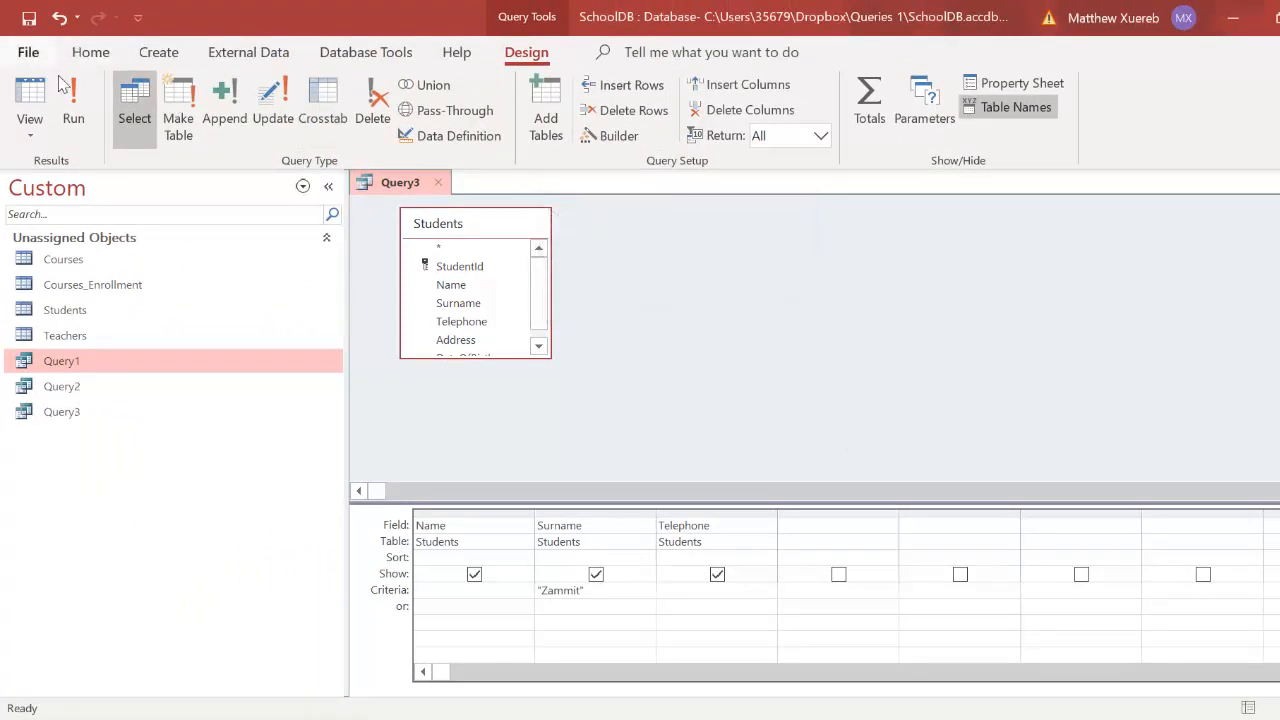
{"action": "left_click", "coordinate": [73, 105]}
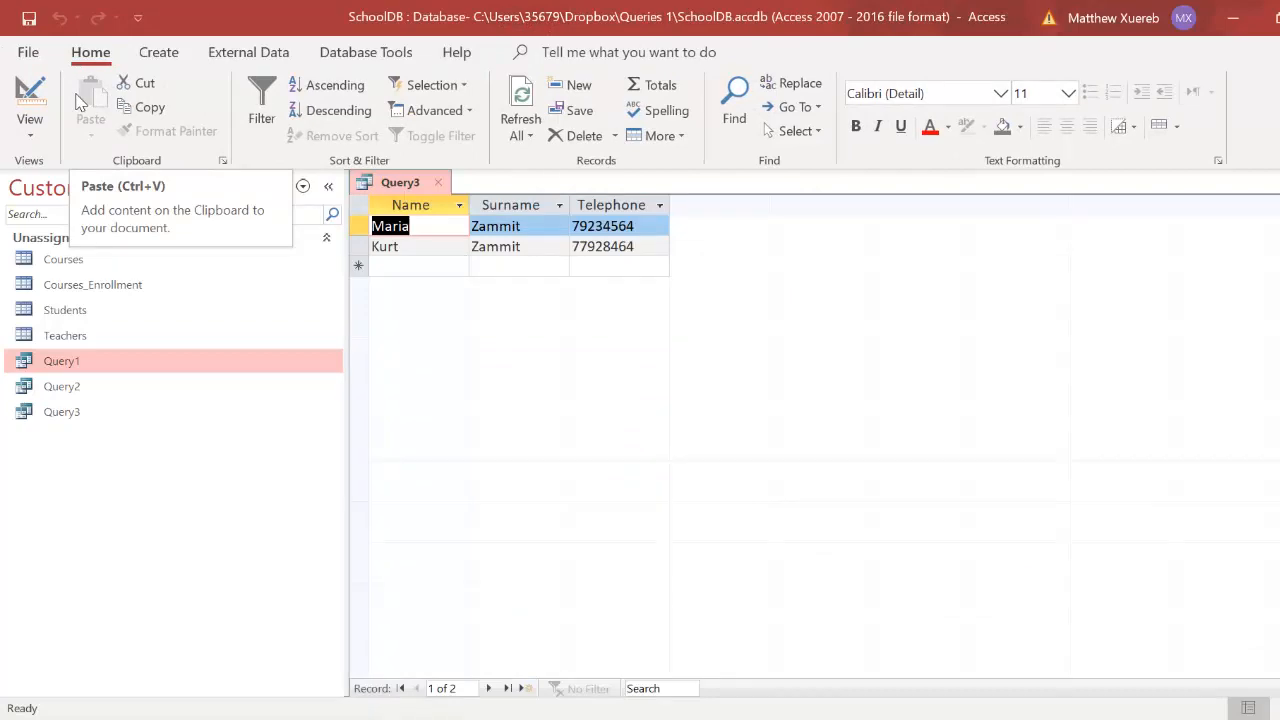